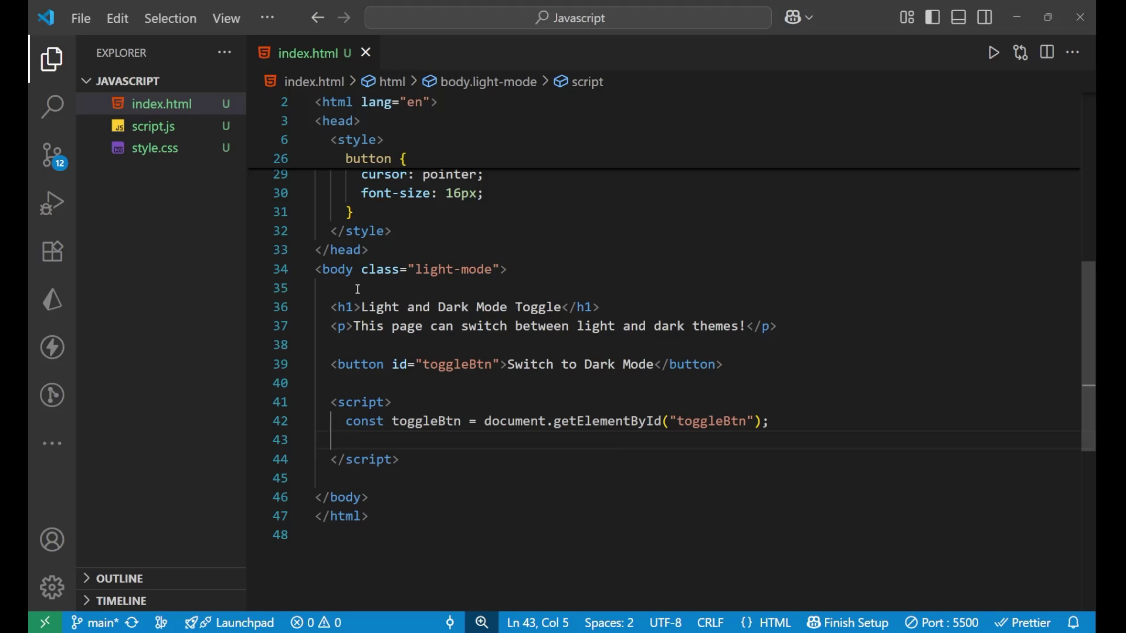
Step: Review the page markup and the body tag's light-mode class
{"action": "mouse_move", "coordinate": [331, 306]}
{"action": "left_mouse_down"}
{"action": "mouse_move", "coordinate": [677, 405]}
{"action": "mouse_move", "coordinate": [730, 377]}
{"action": "left_mouse_up"}
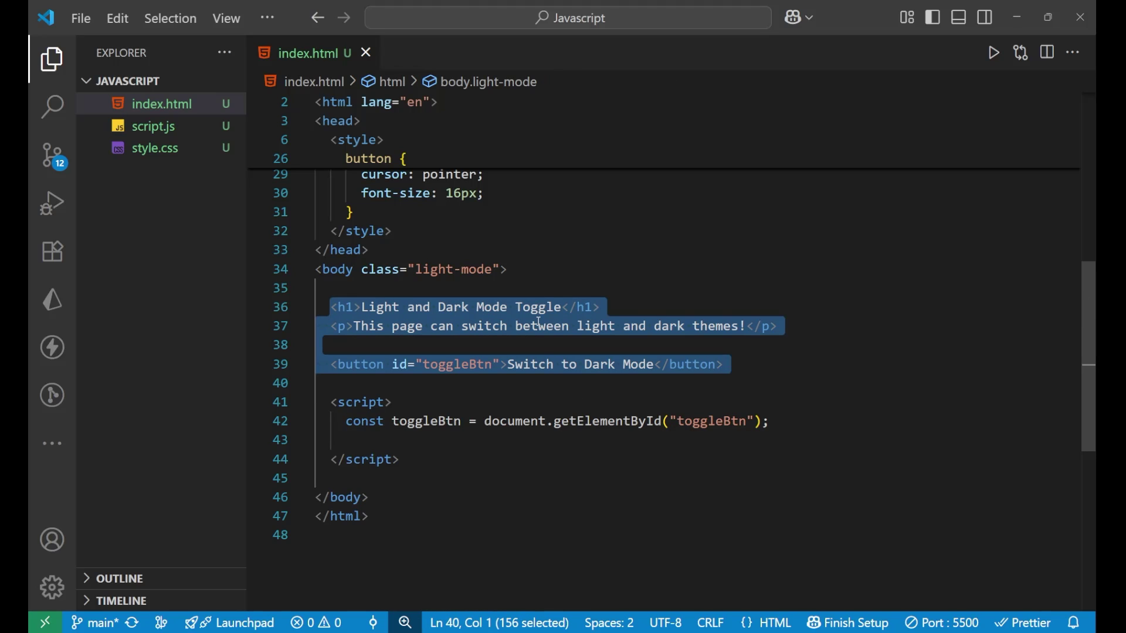
{"action": "left_click", "coordinate": [541, 348]}
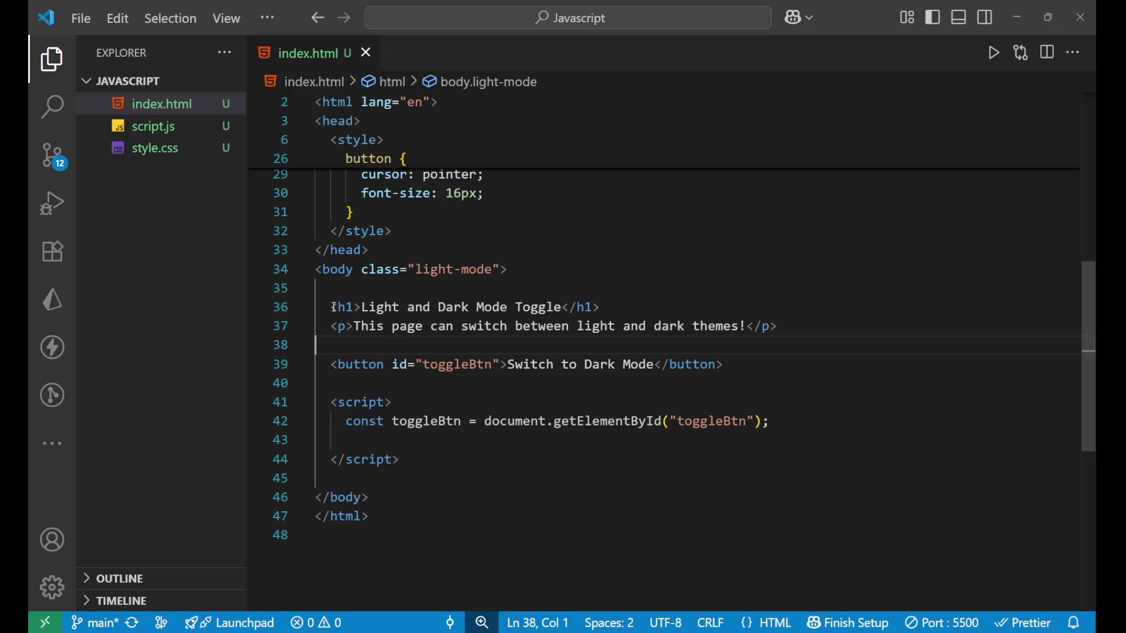
{"action": "left_click_drag", "start_coordinate": [315, 270], "coordinate": [523, 275]}
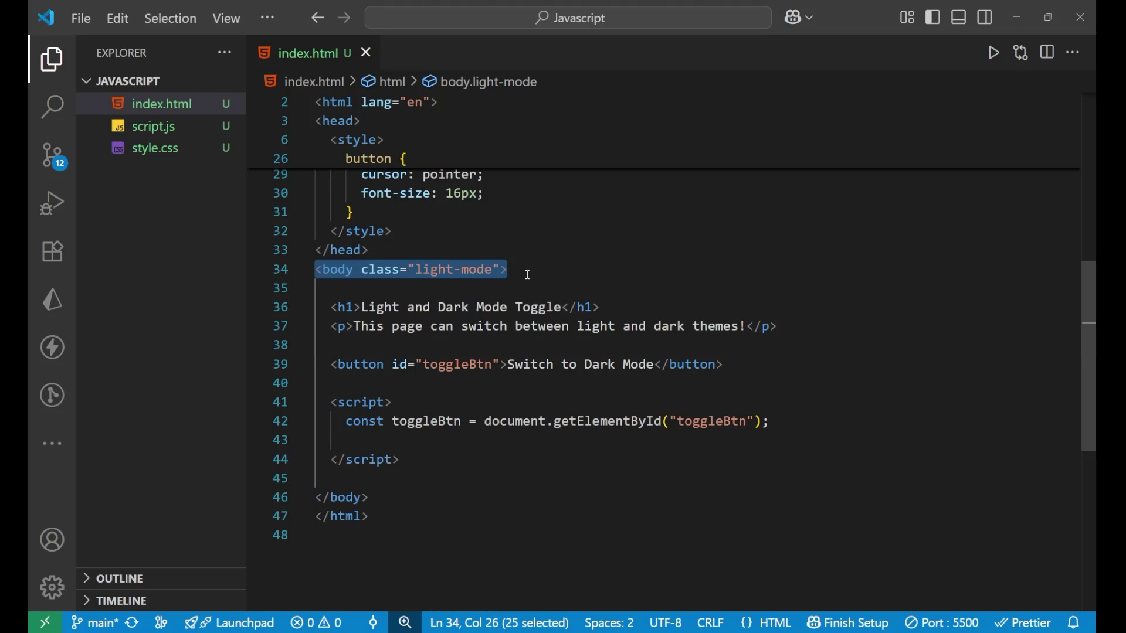
{"action": "double_click", "coordinate": [437, 270]}
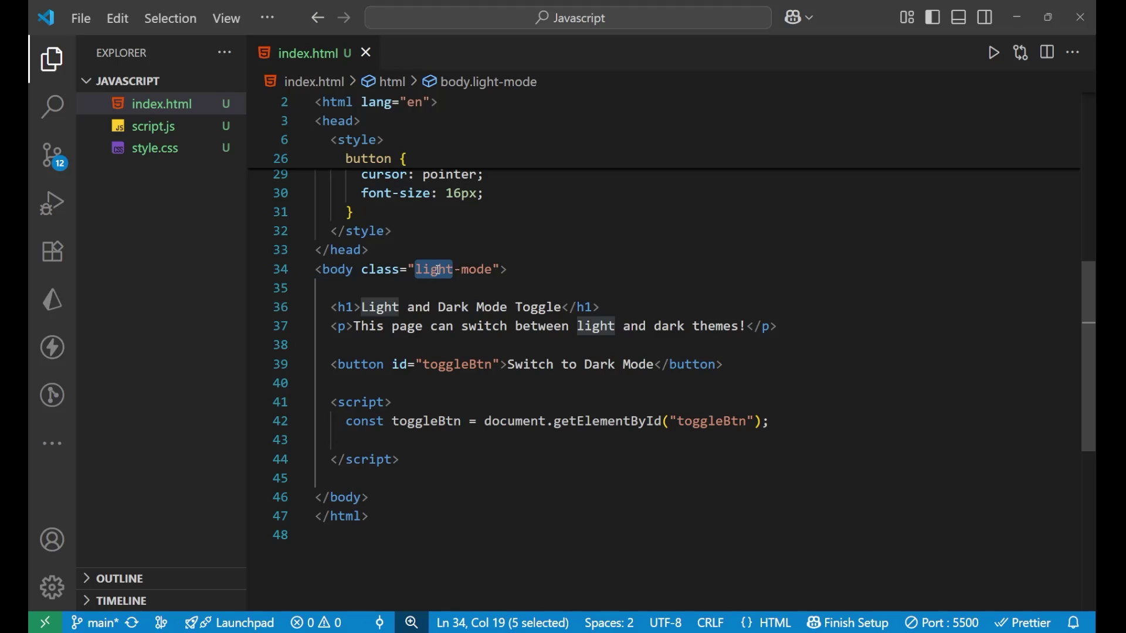
{"action": "left_click", "coordinate": [500, 270]}
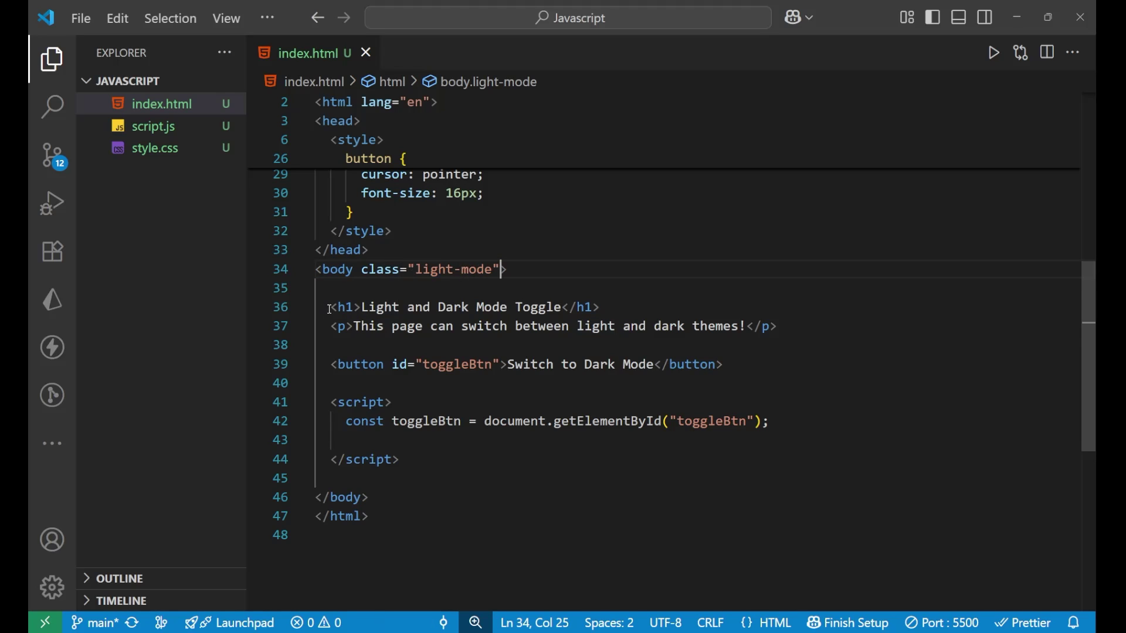
Step: Review the h1 heading, the paragraph and the button's opening tag with its id
{"action": "left_click_drag", "start_coordinate": [330, 307], "coordinate": [631, 303]}
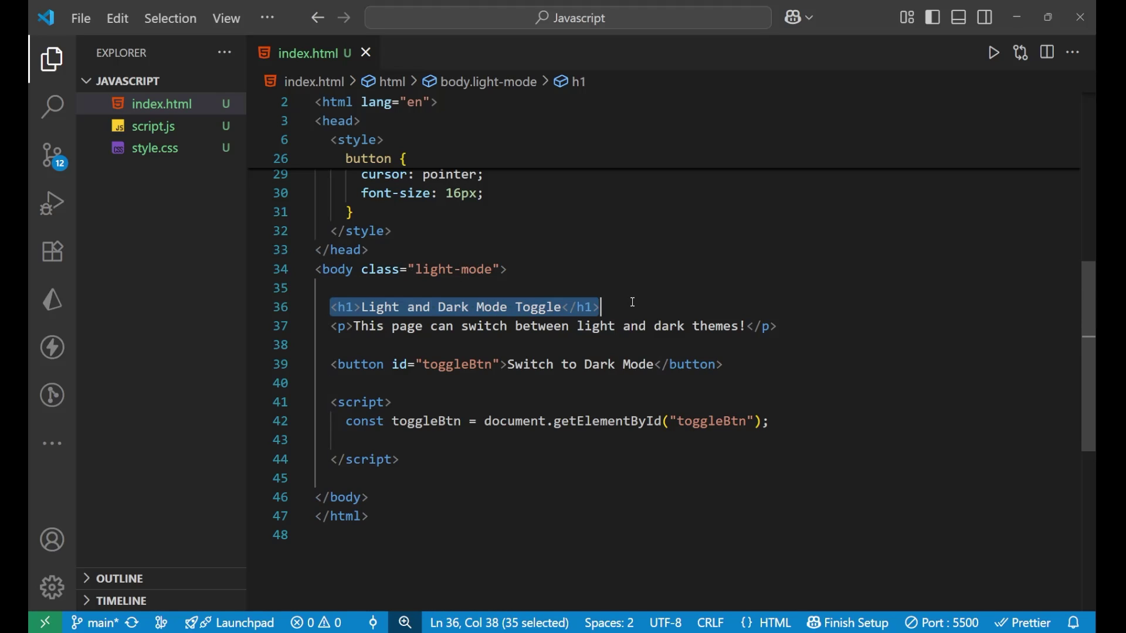
{"action": "left_click", "coordinate": [339, 325]}
{"action": "left_click_drag", "start_coordinate": [339, 326], "coordinate": [734, 351]}
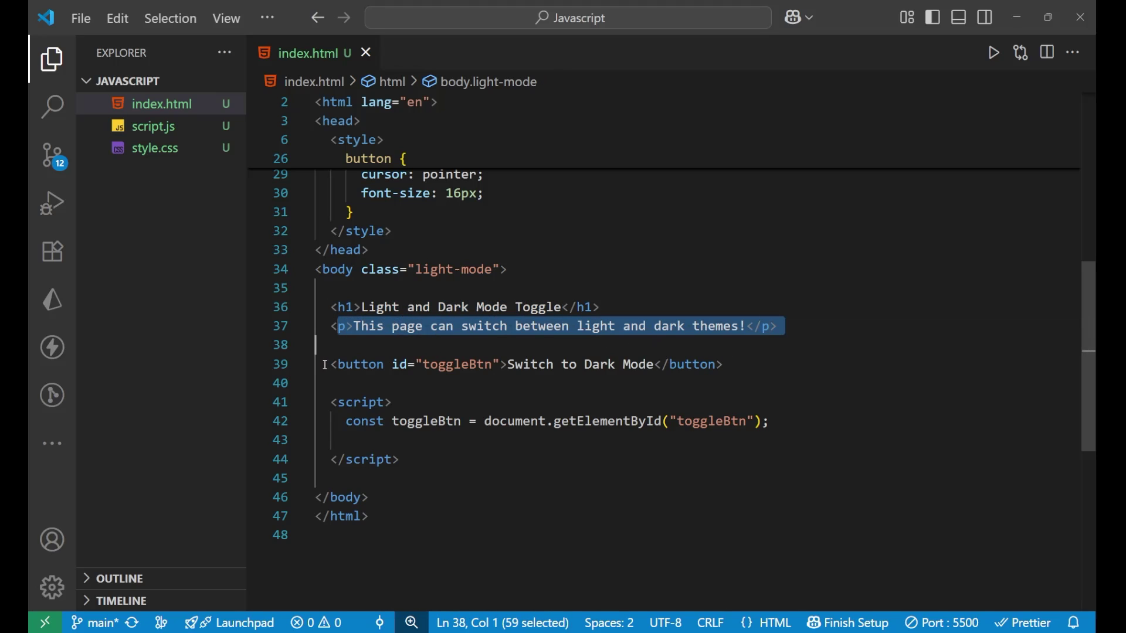
{"action": "left_click_drag", "start_coordinate": [331, 363], "coordinate": [501, 364]}
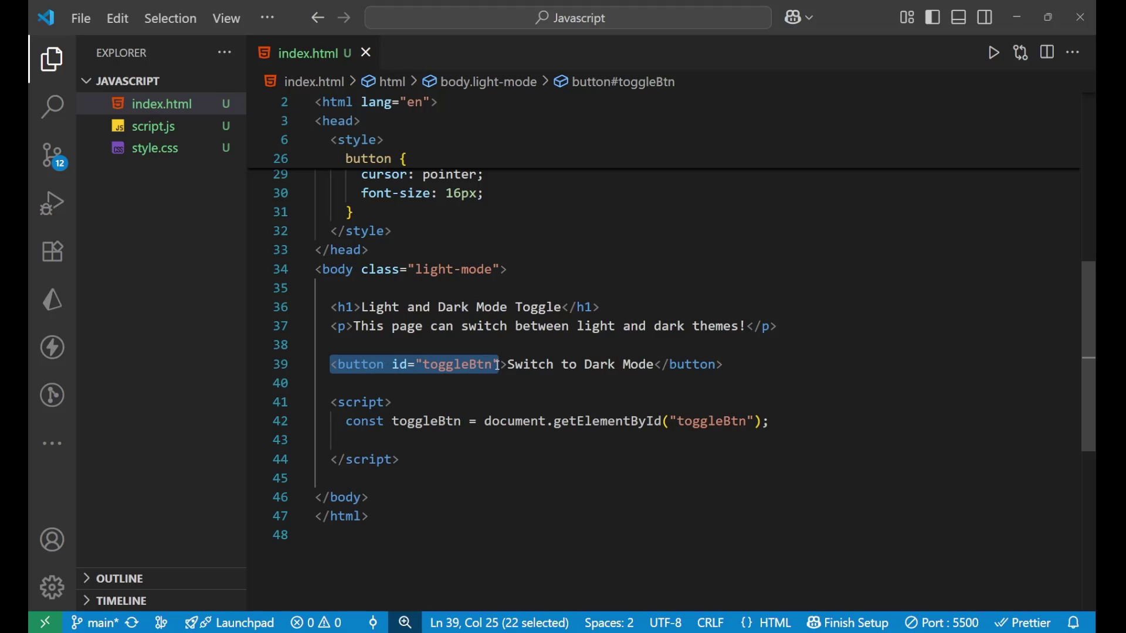
{"action": "left_click", "coordinate": [369, 364]}
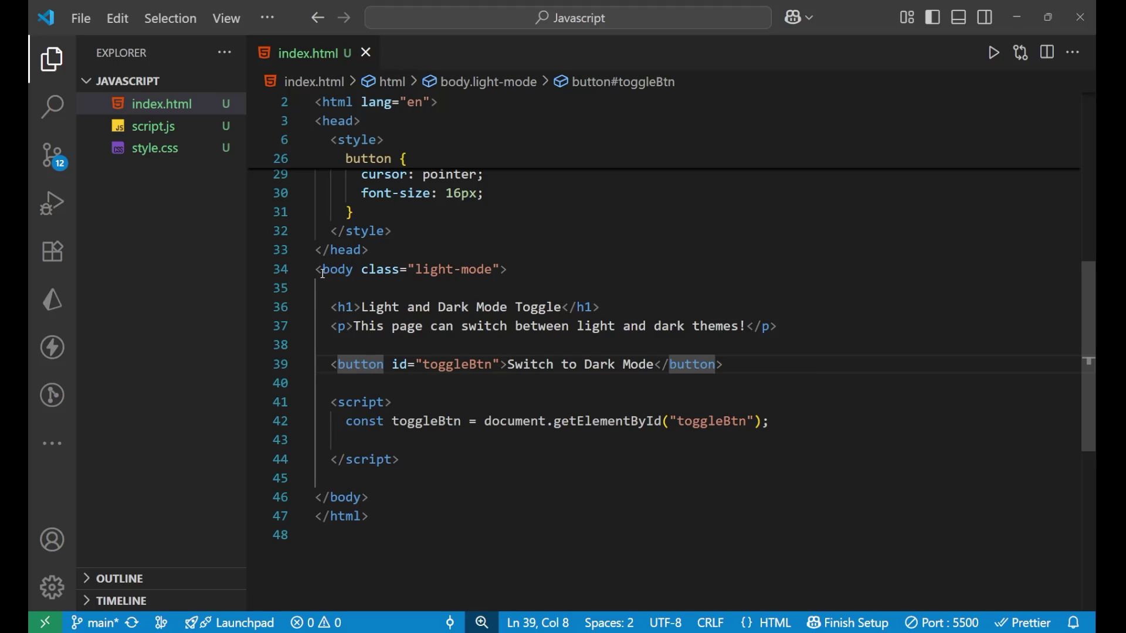
{"action": "mouse_move", "coordinate": [317, 269]}
{"action": "left_mouse_down"}
{"action": "mouse_move", "coordinate": [367, 364]}
{"action": "mouse_move", "coordinate": [355, 375]}
{"action": "left_mouse_up"}
{"action": "left_click", "coordinate": [455, 372]}
{"action": "scroll", "coordinate": [455, 373], "scroll_direction": "up", "scroll_amount": 3}
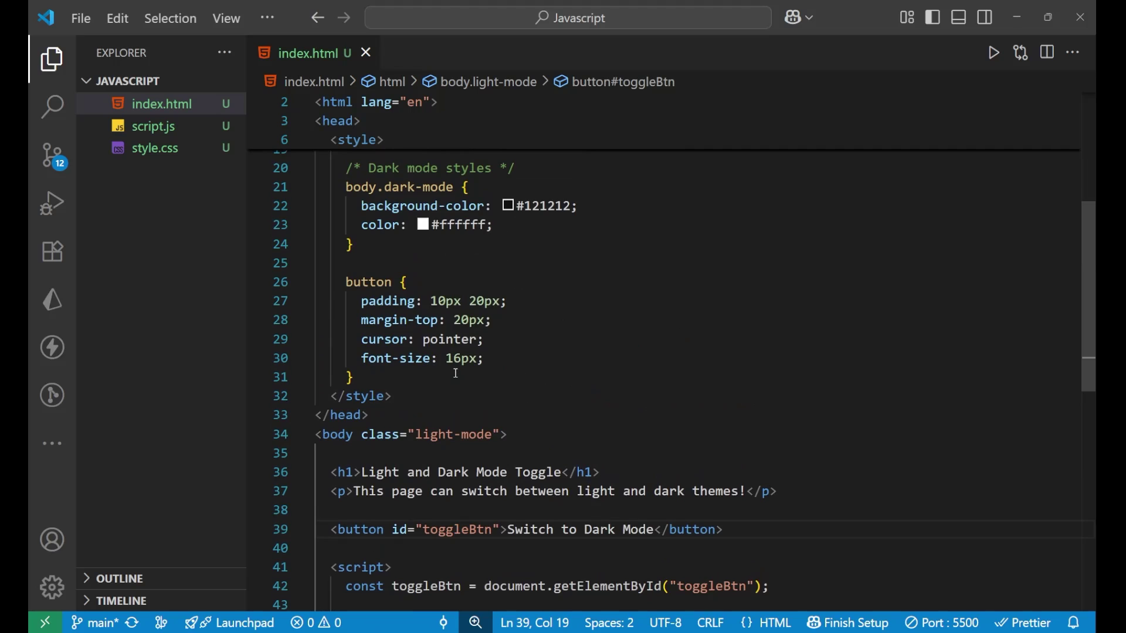
{"action": "scroll", "coordinate": [455, 373], "scroll_direction": "up", "scroll_amount": 3}
{"action": "scroll", "coordinate": [455, 373], "scroll_direction": "up", "scroll_amount": 2}
{"action": "scroll", "coordinate": [455, 374], "scroll_direction": "down", "scroll_amount": 1}
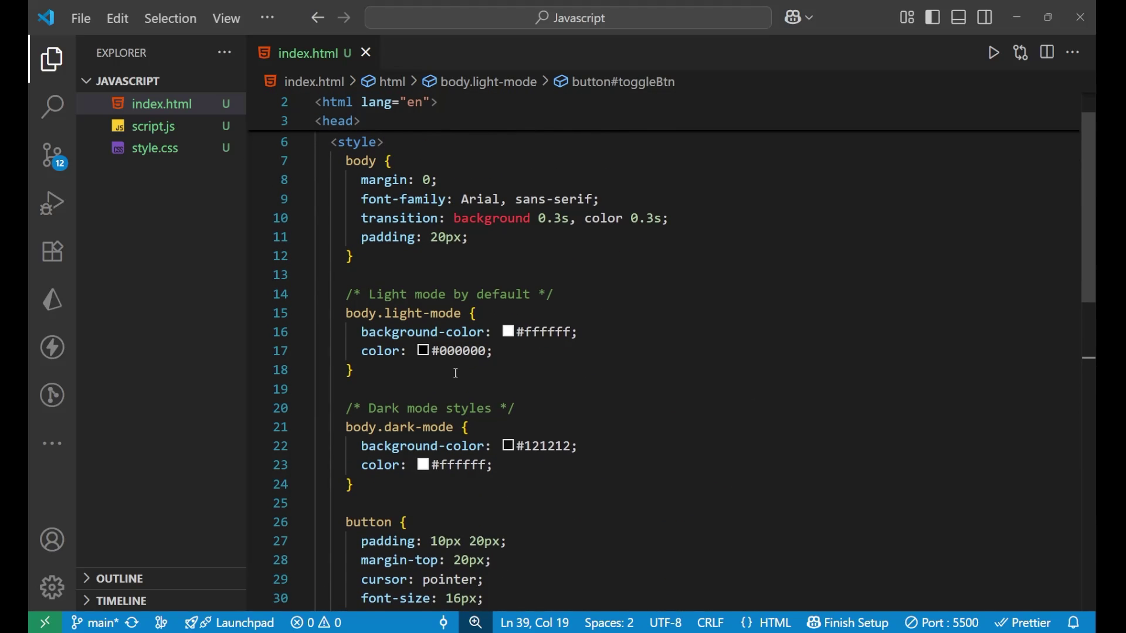
{"action": "scroll", "coordinate": [456, 373], "scroll_direction": "up", "scroll_amount": 1}
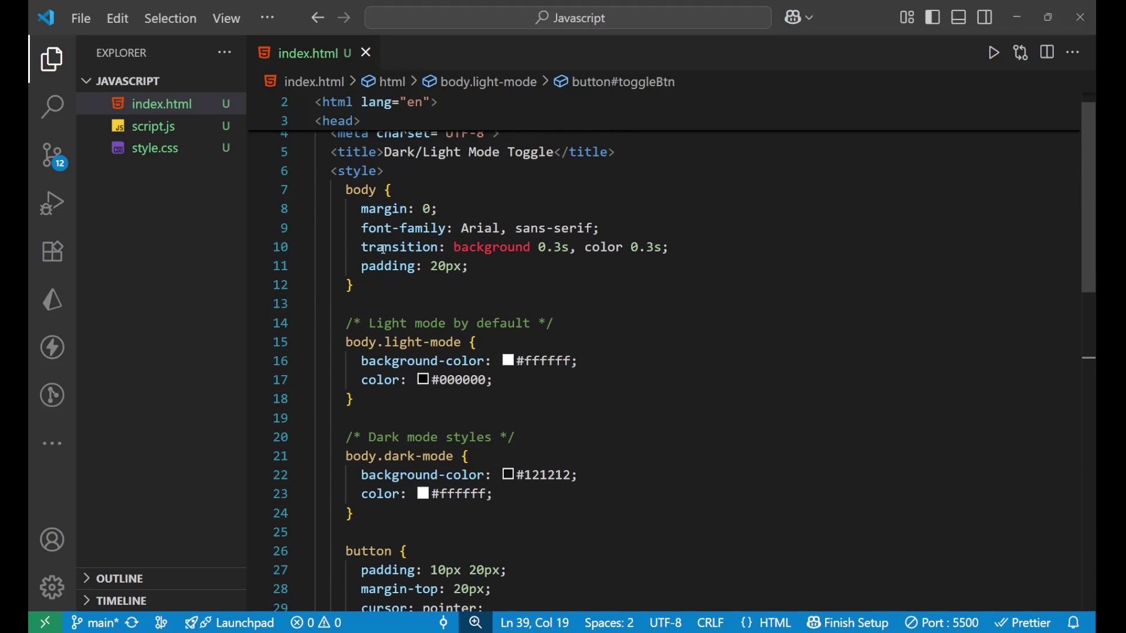
Step: Inspect the base body style rule and its 0.3s background and color transitions
{"action": "left_click_drag", "start_coordinate": [346, 190], "coordinate": [370, 283]}
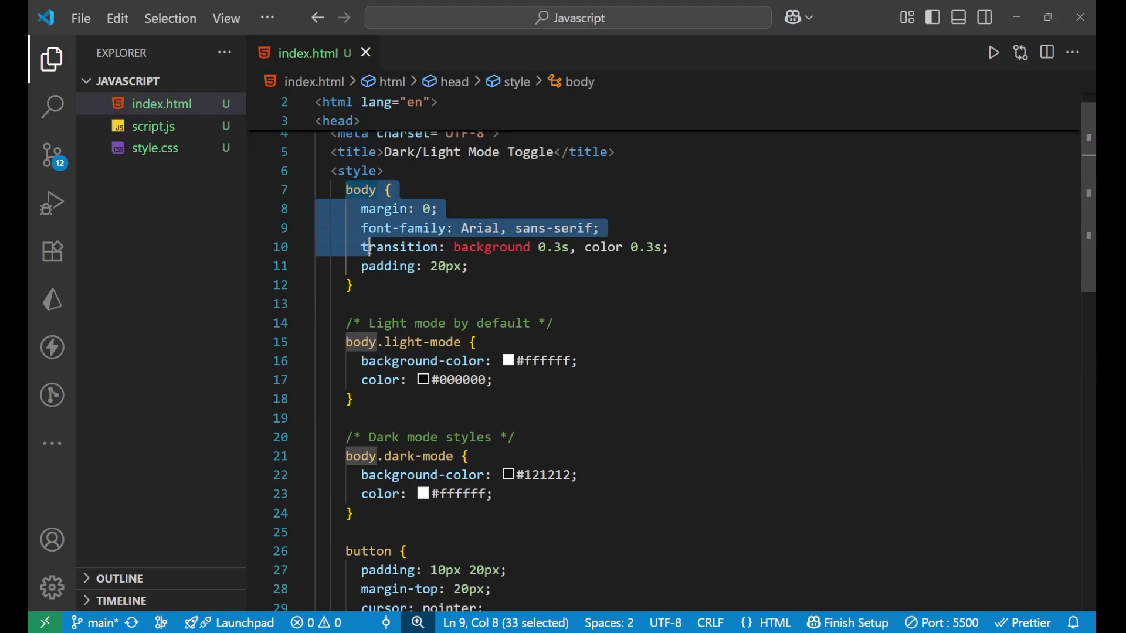
{"action": "left_click", "coordinate": [370, 282]}
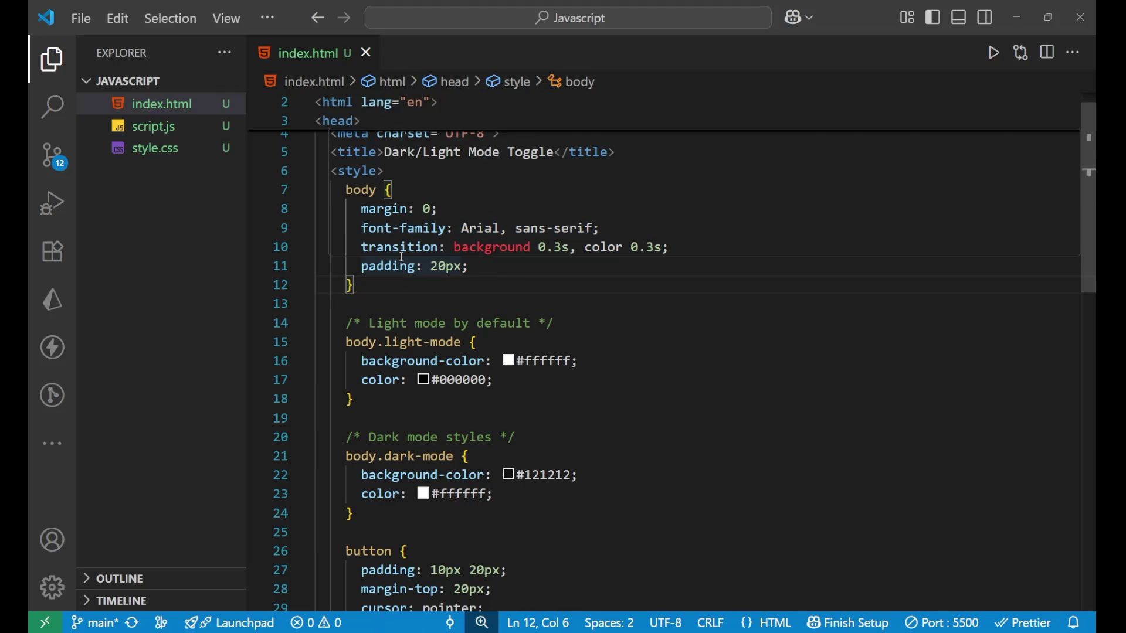
{"action": "double_click", "coordinate": [505, 251]}
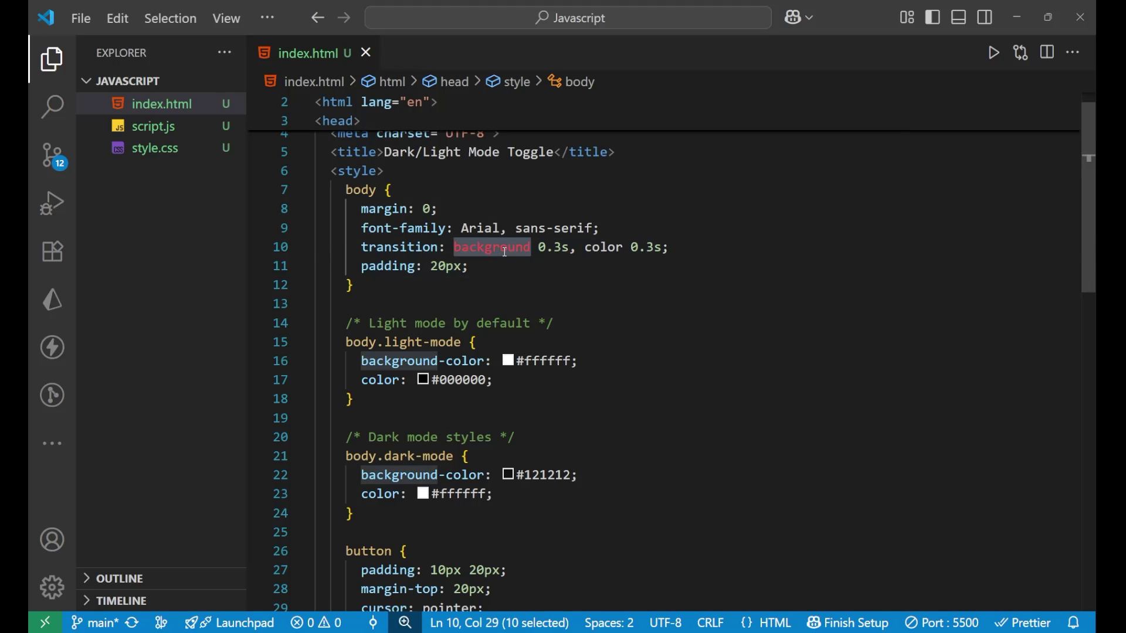
{"action": "double_click", "coordinate": [571, 248]}
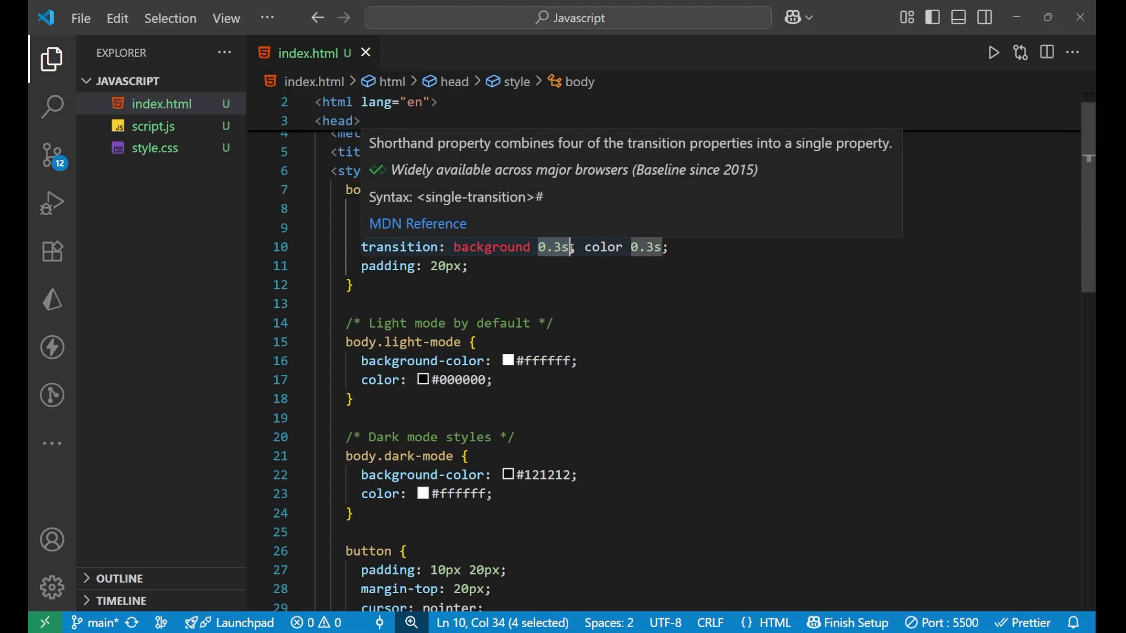
{"action": "double_click", "coordinate": [606, 249]}
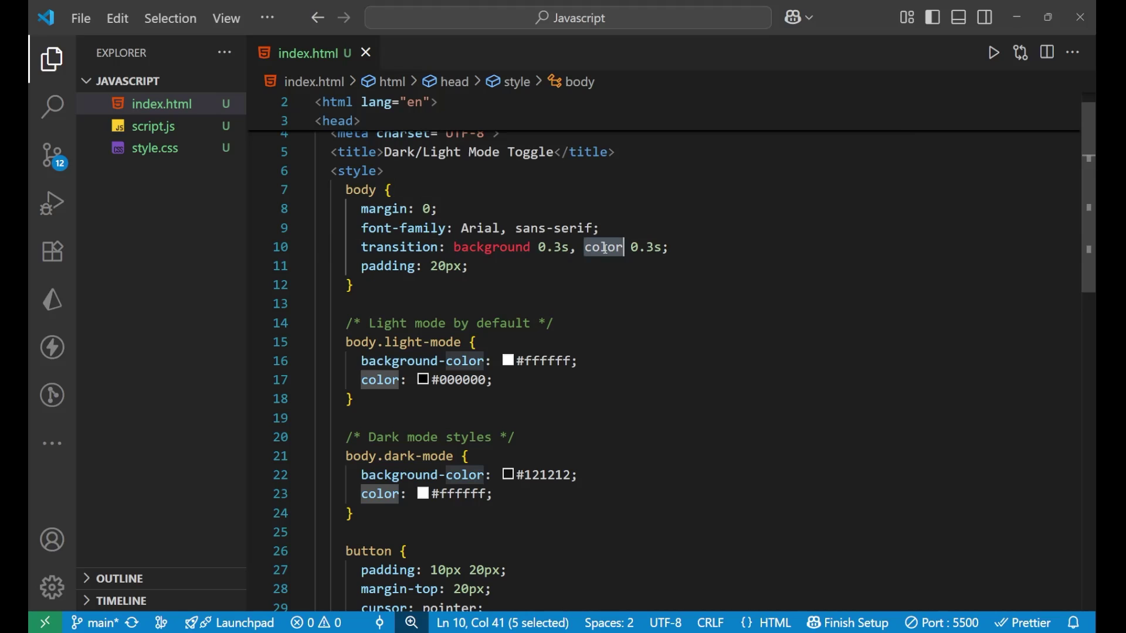
{"action": "left_click_drag", "start_coordinate": [631, 248], "coordinate": [664, 248]}
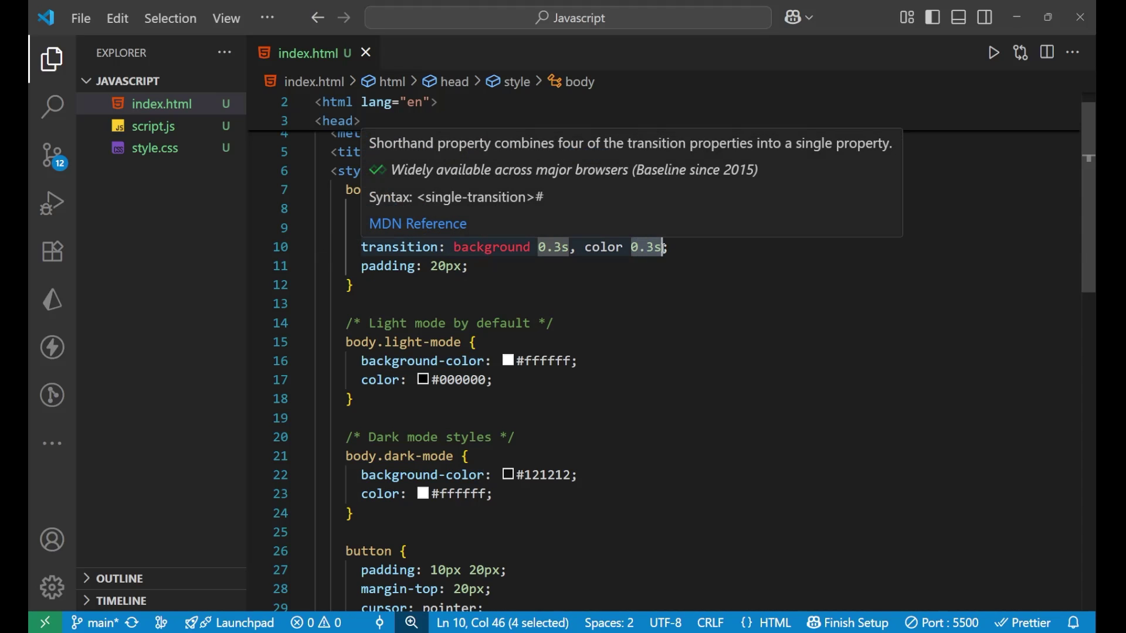
{"action": "left_click", "coordinate": [470, 266]}
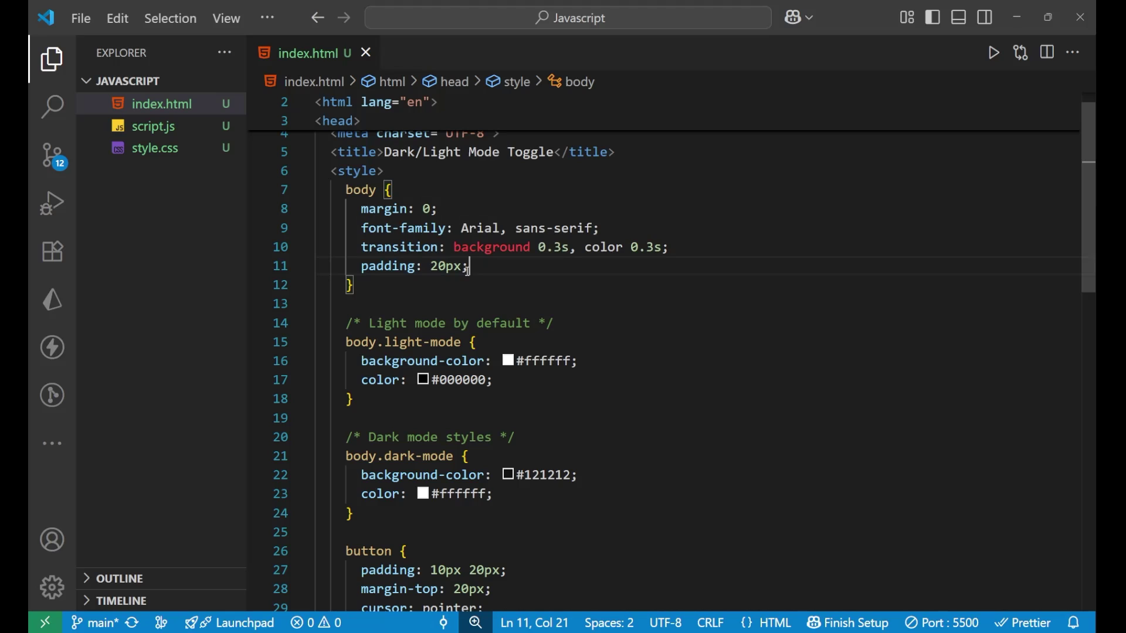
Step: Inspect the background and text colours in the body.light-mode and dark-mode rules
{"action": "left_click", "coordinate": [349, 344]}
{"action": "key", "text": "shift+End"}
{"action": "key", "text": "shift+Left"}
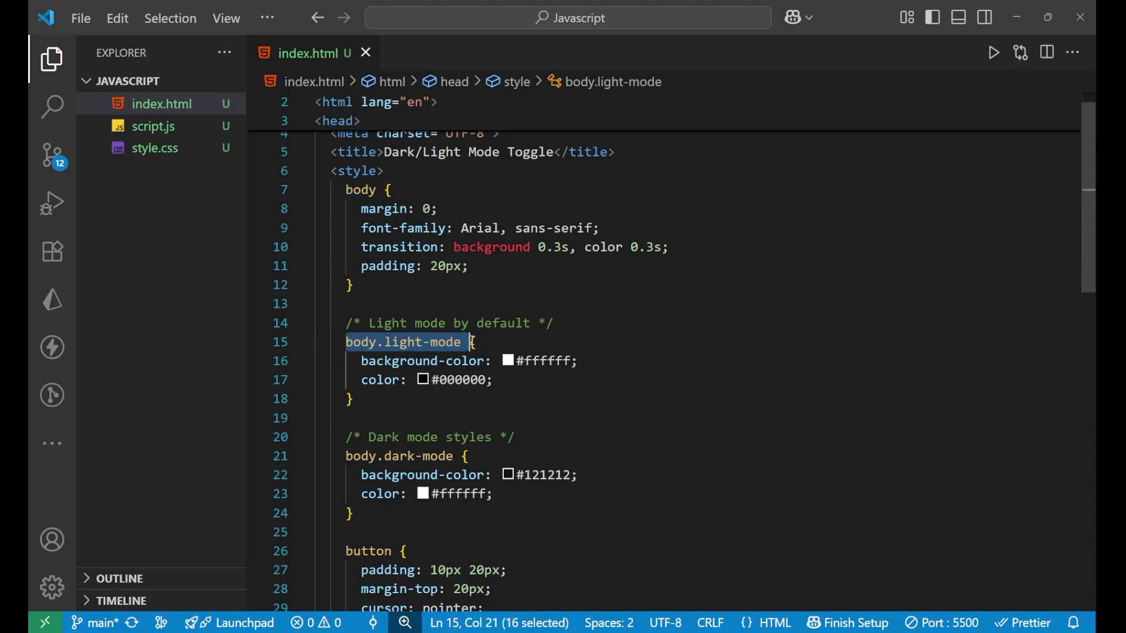
{"action": "left_click_drag", "start_coordinate": [354, 359], "coordinate": [566, 376]}
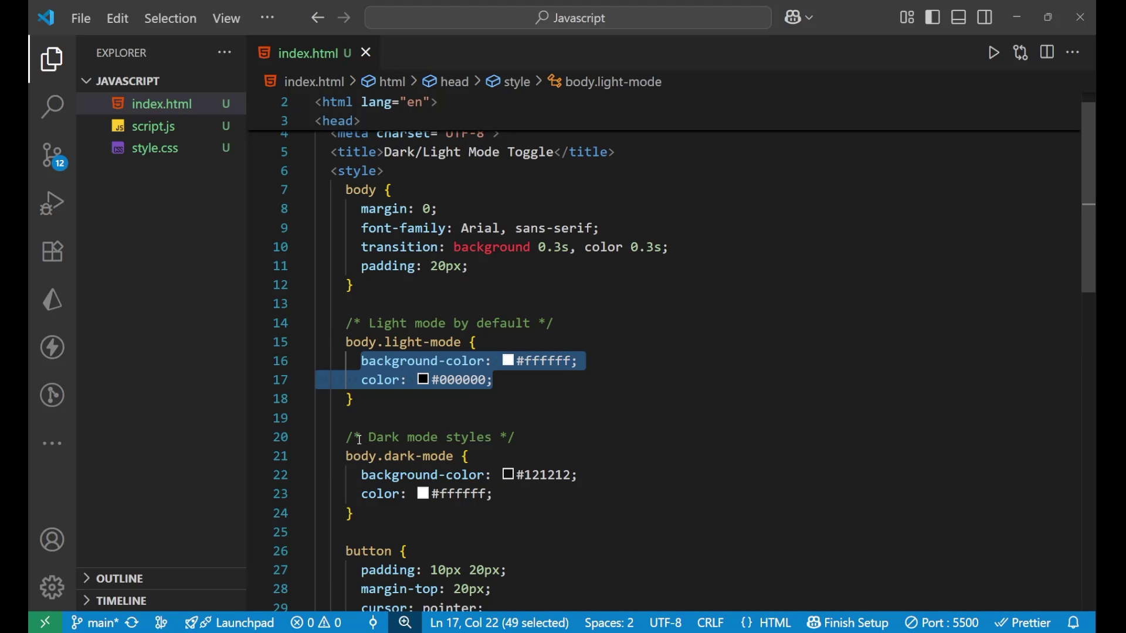
{"action": "mouse_move", "coordinate": [346, 456]}
{"action": "left_mouse_down"}
{"action": "mouse_move", "coordinate": [394, 496]}
{"action": "mouse_move", "coordinate": [391, 512]}
{"action": "left_mouse_up"}
{"action": "left_click", "coordinate": [391, 512]}
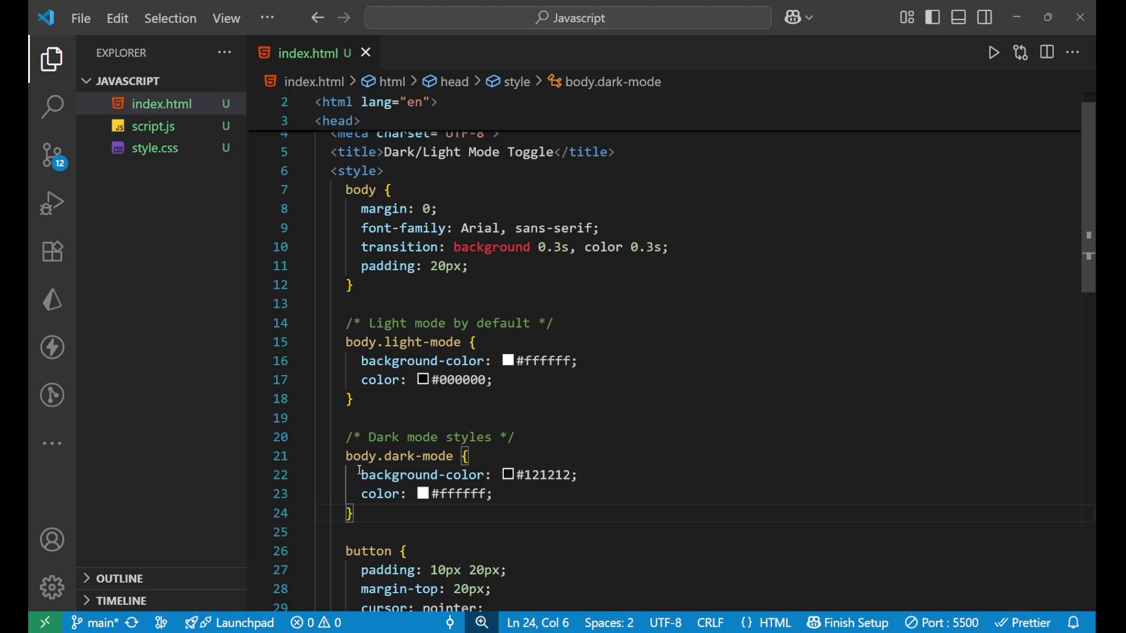
{"action": "left_click_drag", "start_coordinate": [361, 475], "coordinate": [629, 491]}
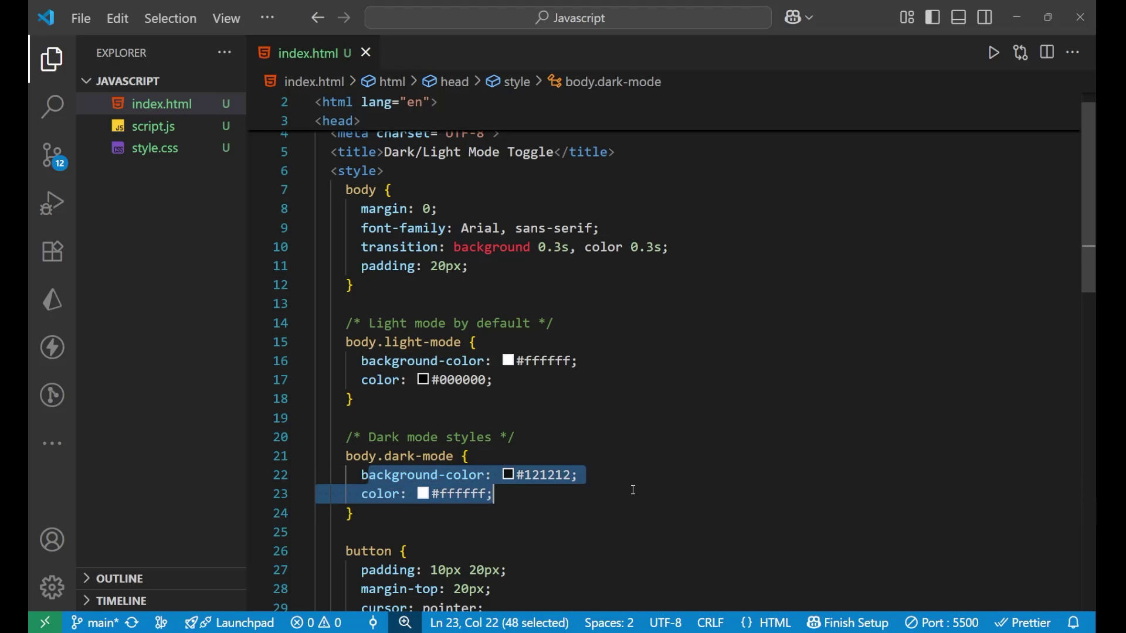
{"action": "left_click", "coordinate": [536, 494]}
{"action": "scroll", "coordinate": [536, 493], "scroll_direction": "down", "scroll_amount": 1}
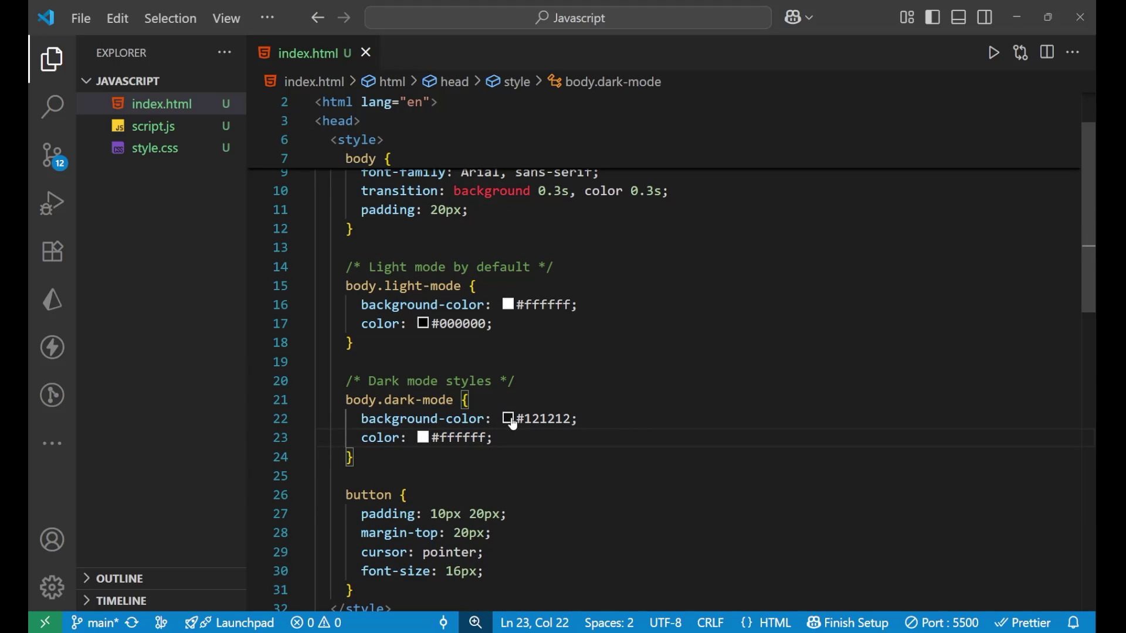
{"action": "scroll", "coordinate": [537, 493], "scroll_direction": "down", "scroll_amount": 2}
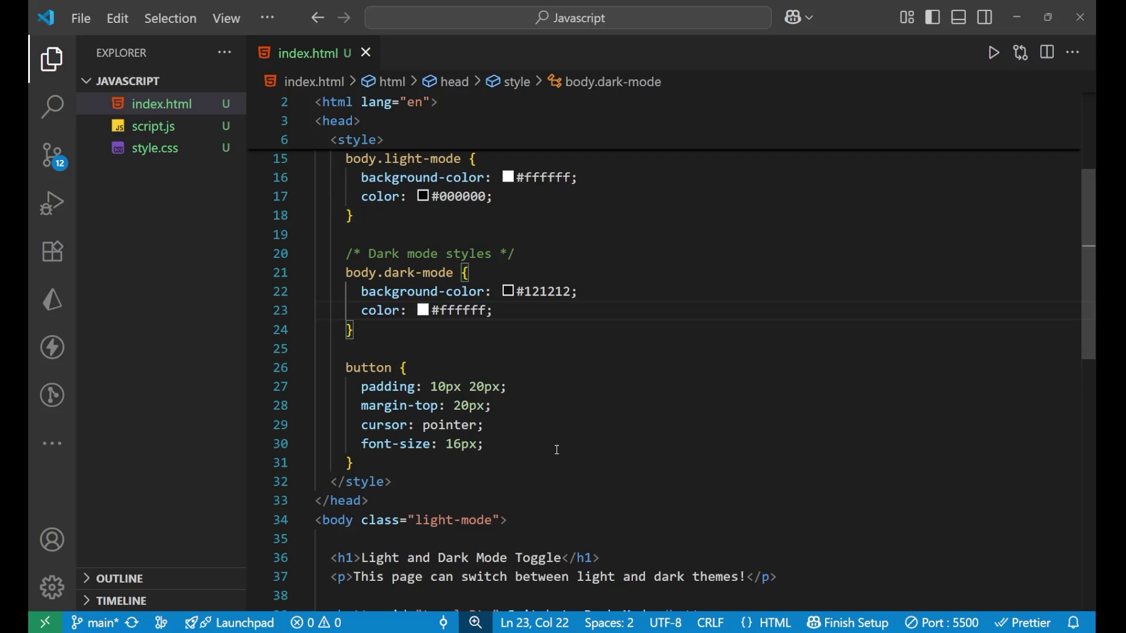
{"action": "scroll", "coordinate": [555, 450], "scroll_direction": "down", "scroll_amount": 2}
{"action": "scroll", "coordinate": [457, 414], "scroll_direction": "down", "scroll_amount": 3}
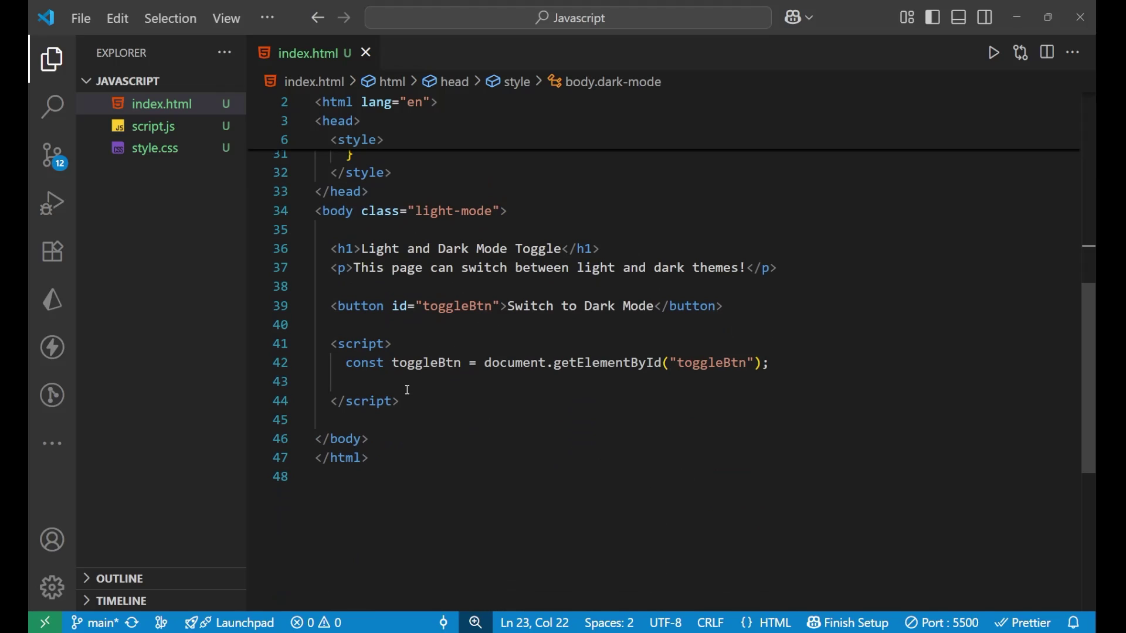
Step: Compare the script's toggleBtn on line 42 with the button id on line 39
{"action": "double_click", "coordinate": [357, 344]}
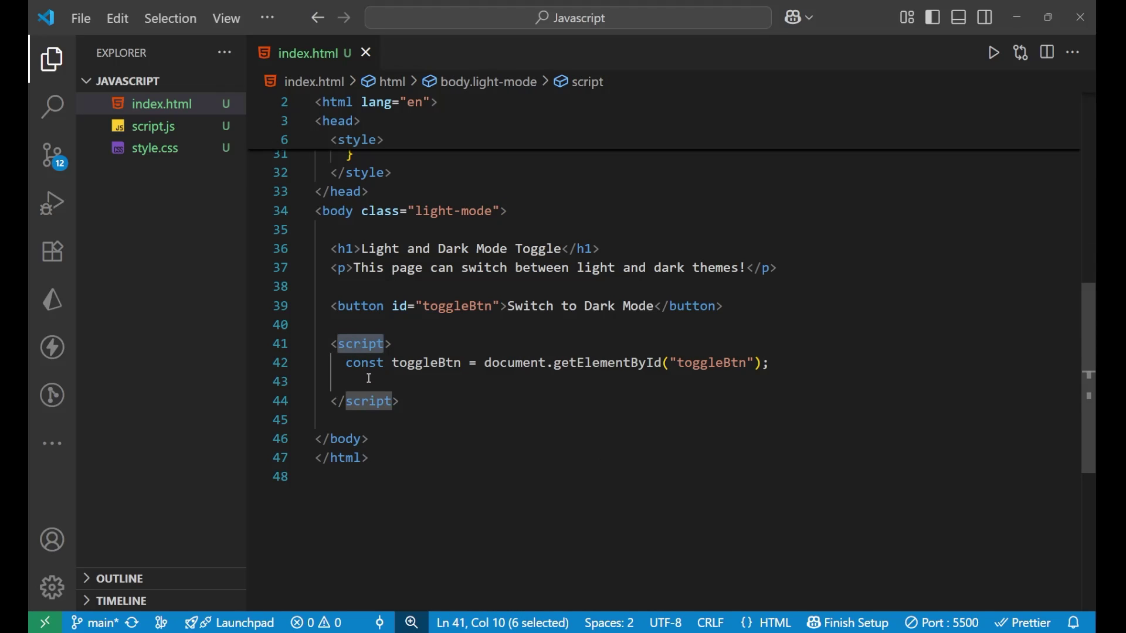
{"action": "left_click_drag", "start_coordinate": [346, 363], "coordinate": [771, 362]}
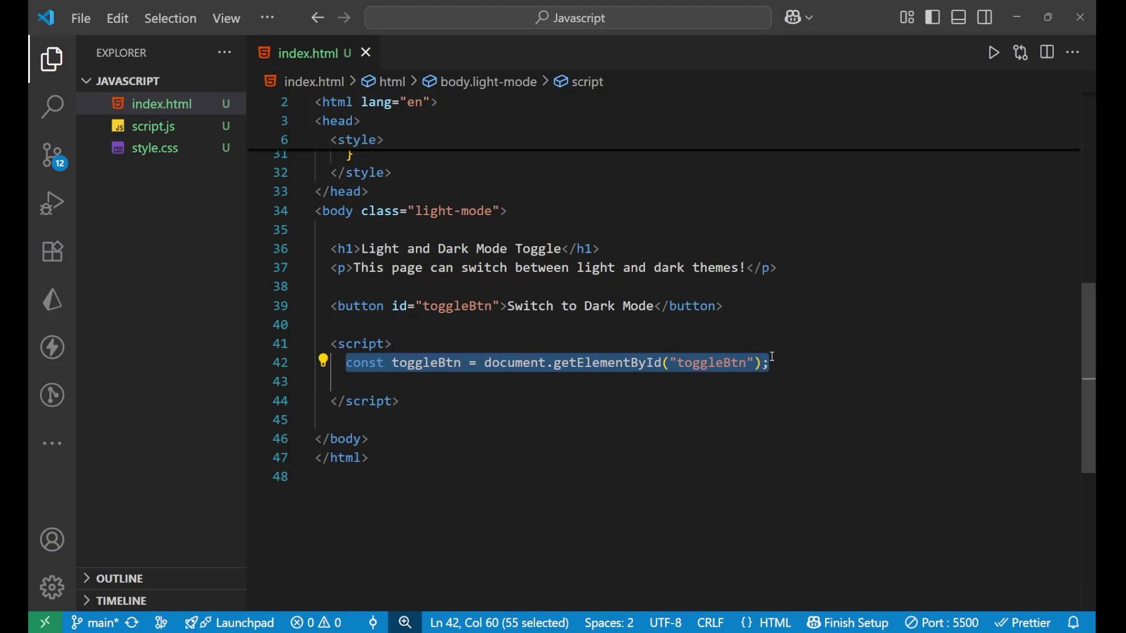
{"action": "left_click", "coordinate": [790, 364]}
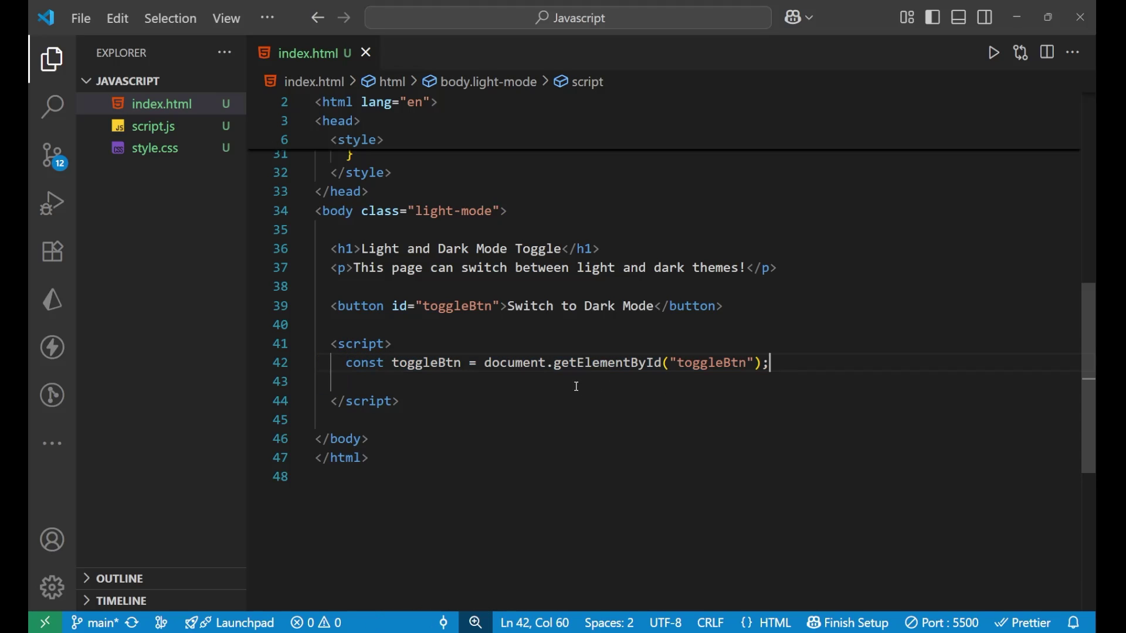
{"action": "mouse_move", "coordinate": [608, 363]}
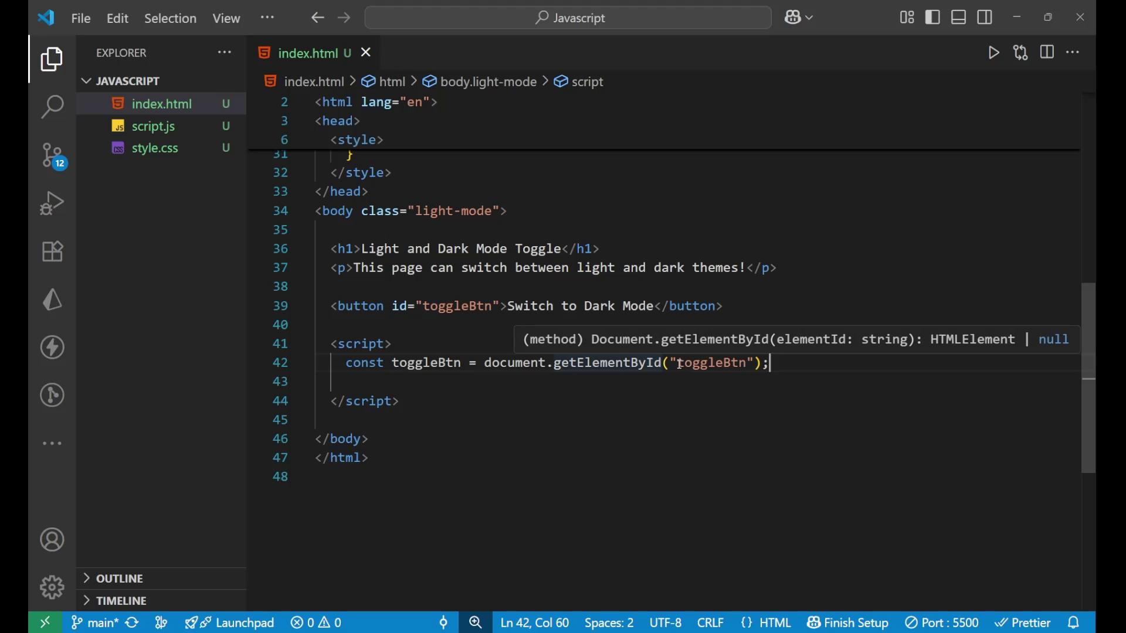
{"action": "double_click", "coordinate": [695, 362]}
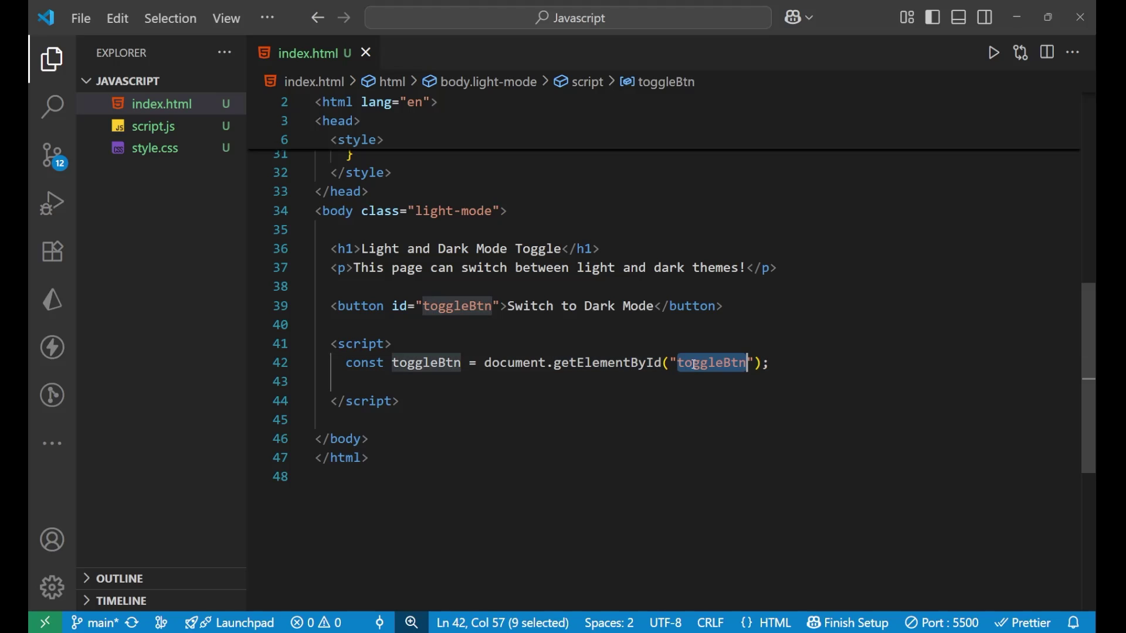
{"action": "double_click", "coordinate": [478, 306]}
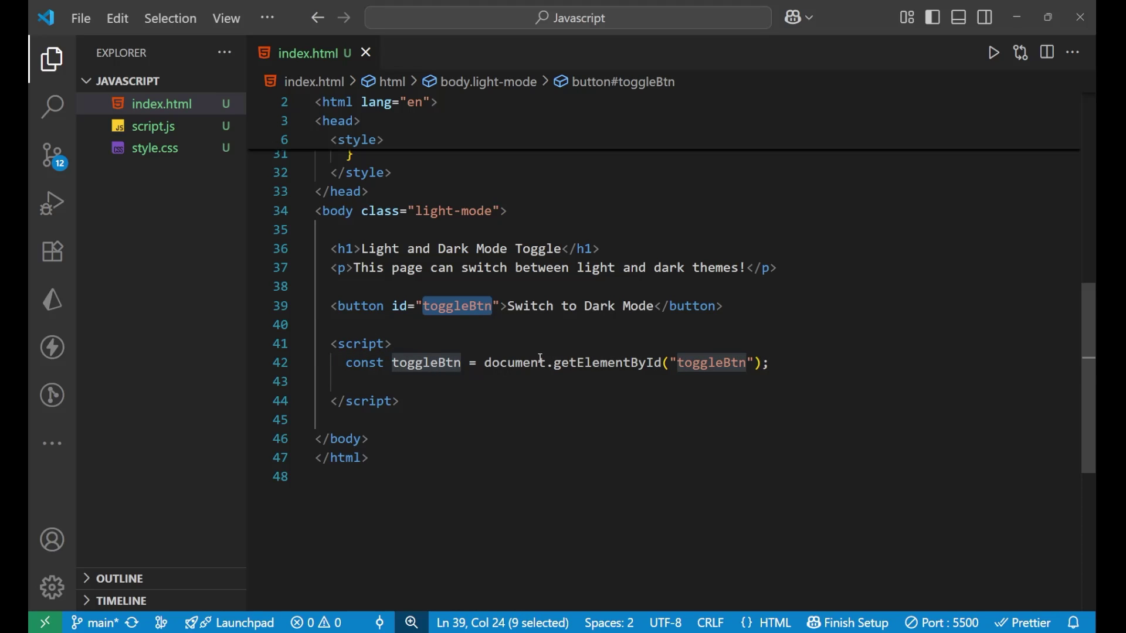
{"action": "left_click", "coordinate": [627, 384]}
Step: Add 'const body = document.body();' on line 43, below the toggleBtn lookup
{"action": "key", "text": "Return"}
{"action": "key", "text": "Return"}
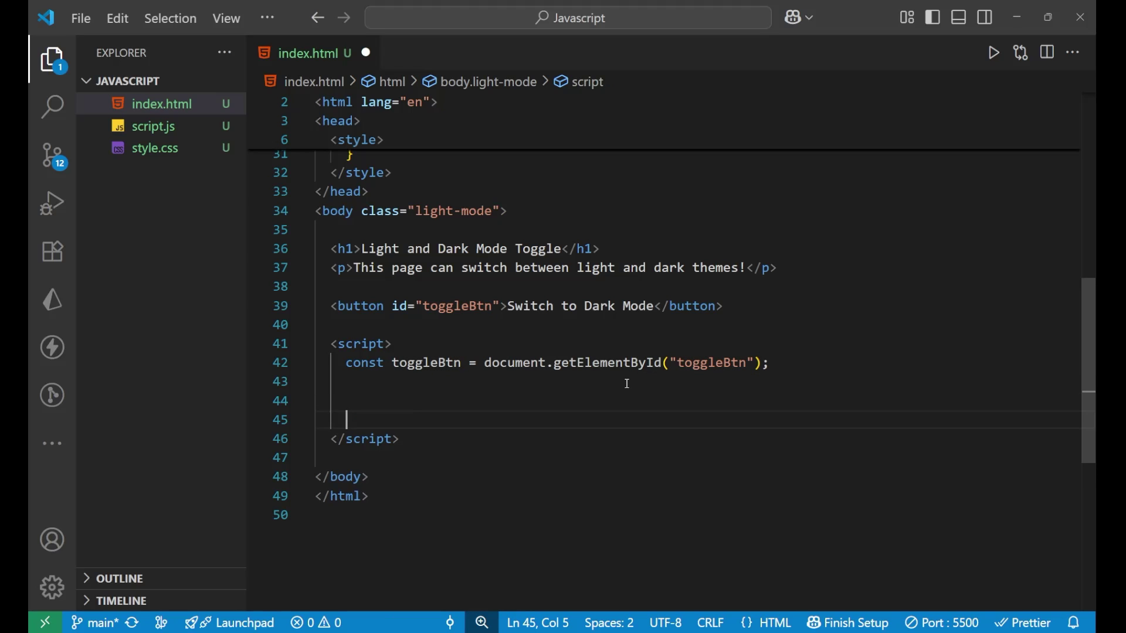
{"action": "left_click", "coordinate": [626, 383]}
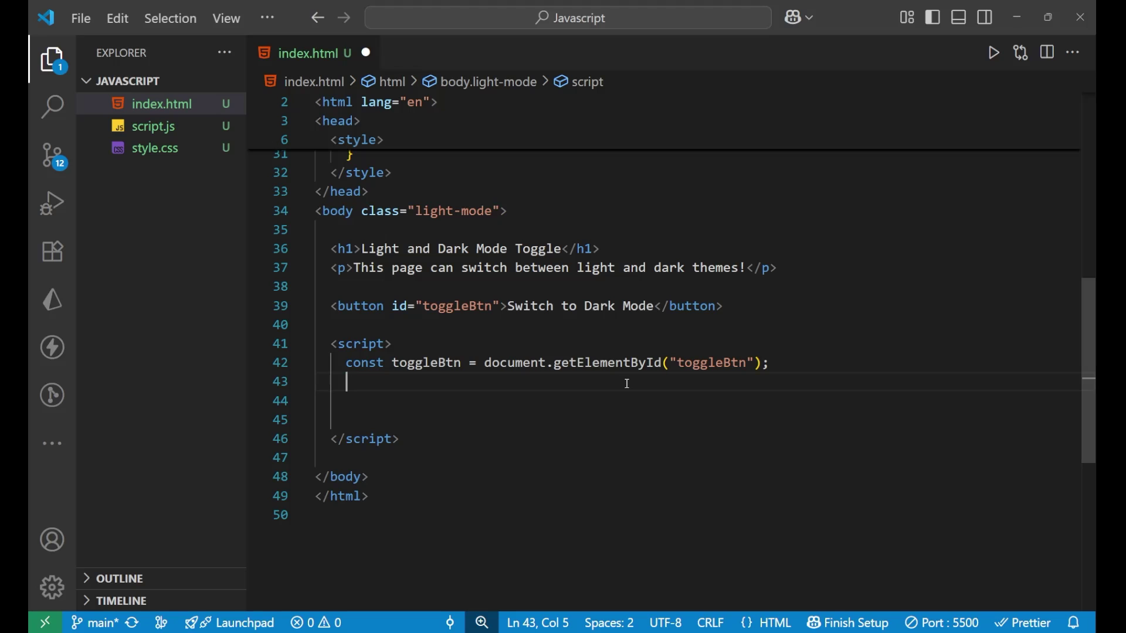
{"action": "type", "text": "con"}
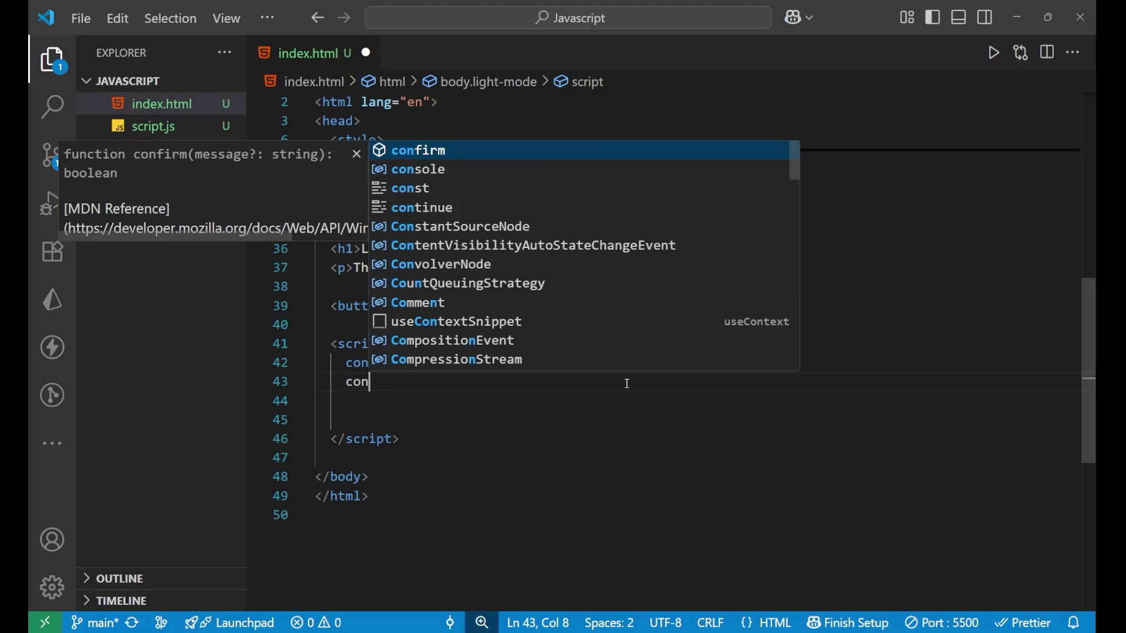
{"action": "type", "text": "st body "}
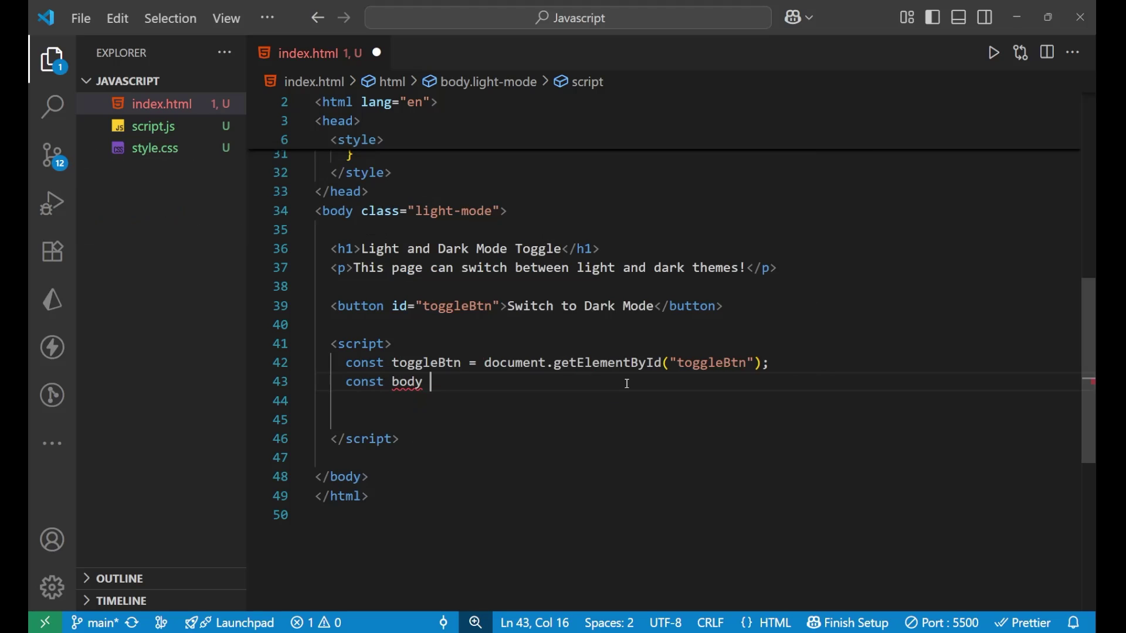
{"action": "type", "text": "= docum"}
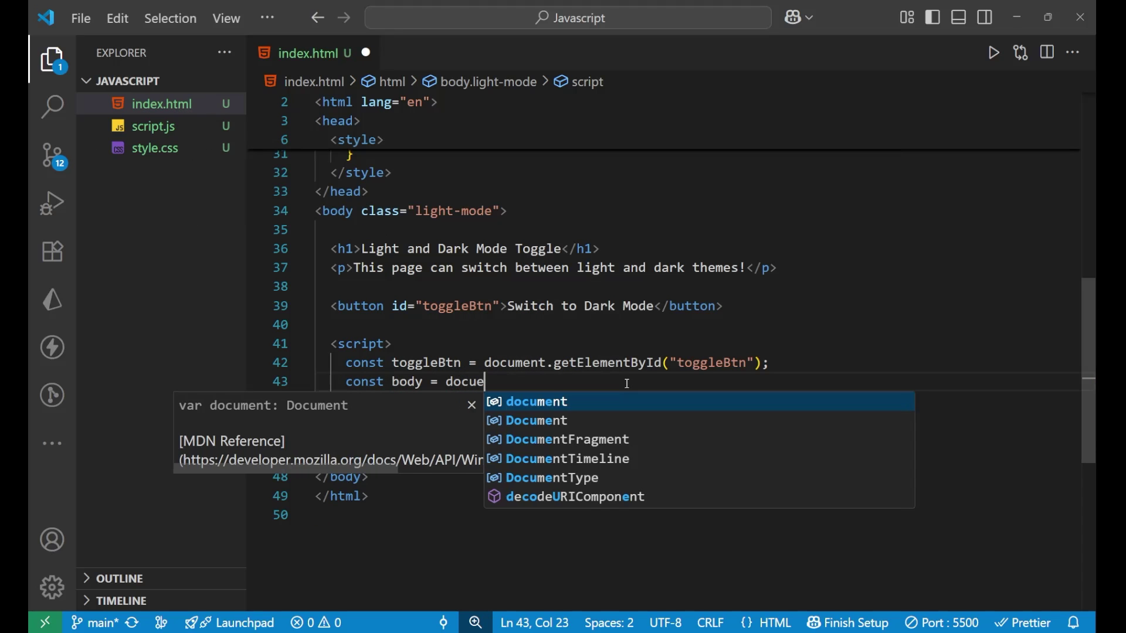
{"action": "type", "text": "e"}
{"action": "key", "text": "Return"}
{"action": "type", "text": ".bod"}
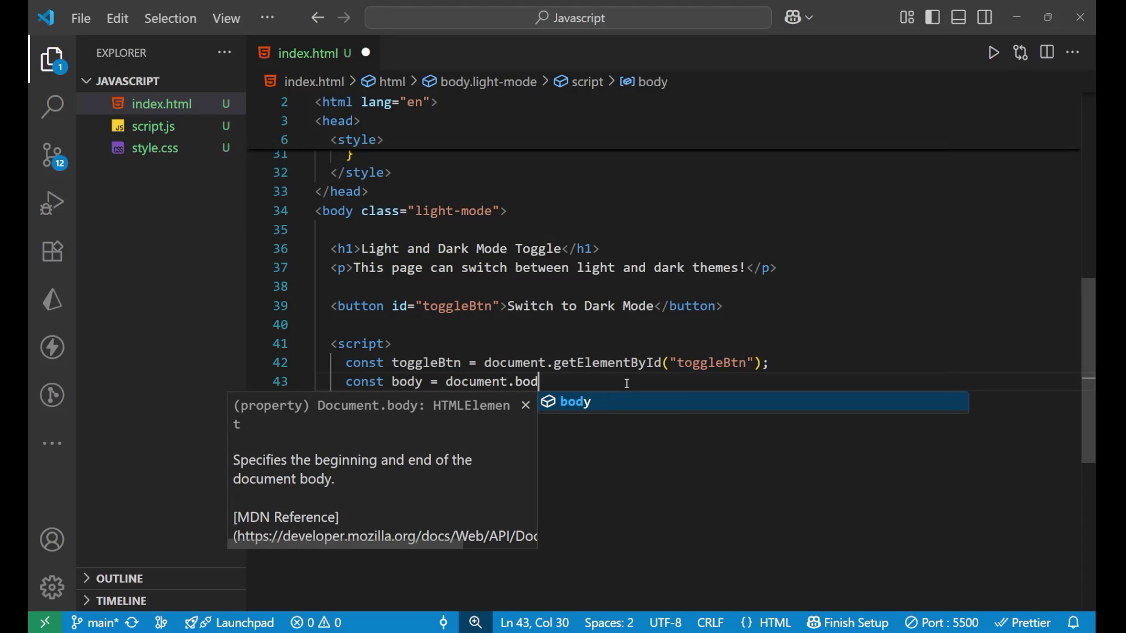
{"action": "type", "text": "y();"}
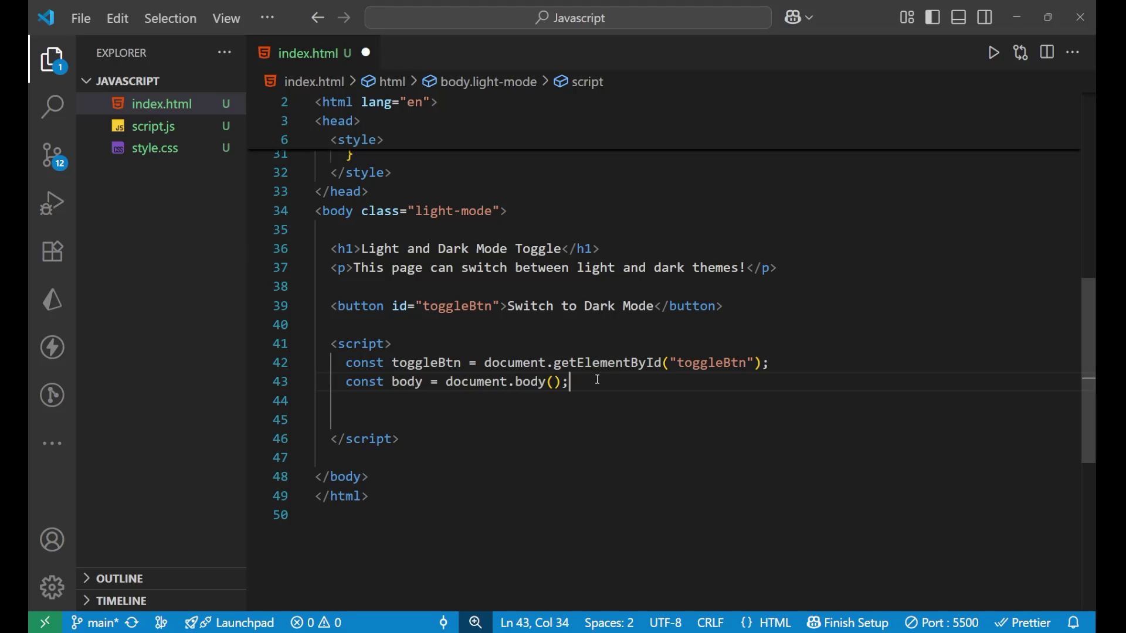
{"action": "key", "text": "Return"}
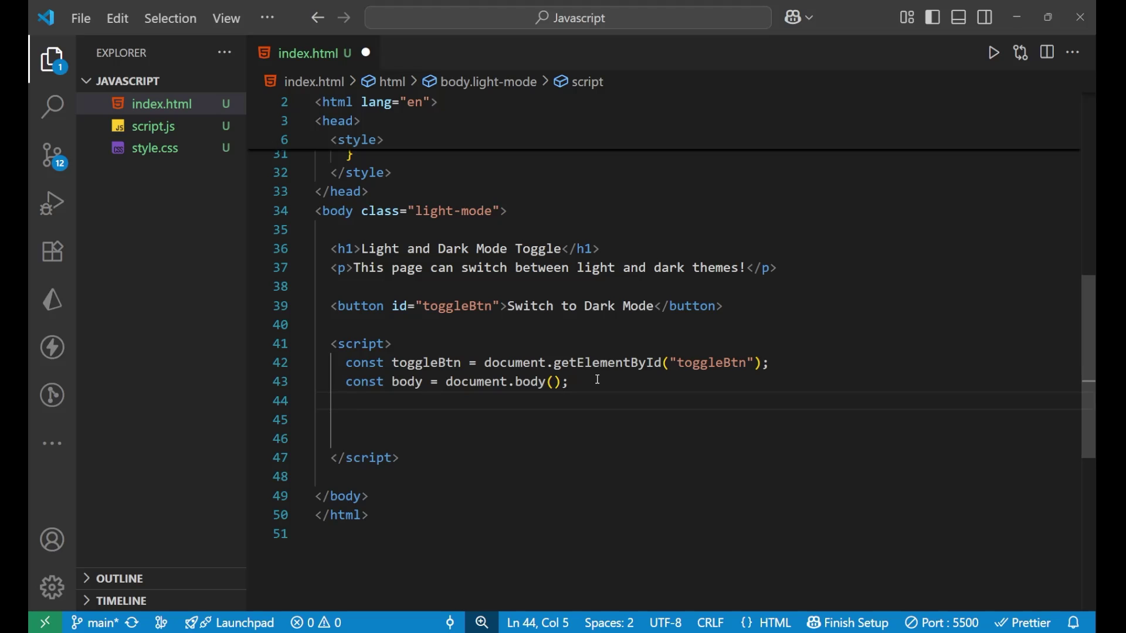
Step: Add a toggleBtn click listener whose callback runs body.classList.toggle("dark-mode");
{"action": "key", "text": "Return"}
{"action": "type", "text": "to"}
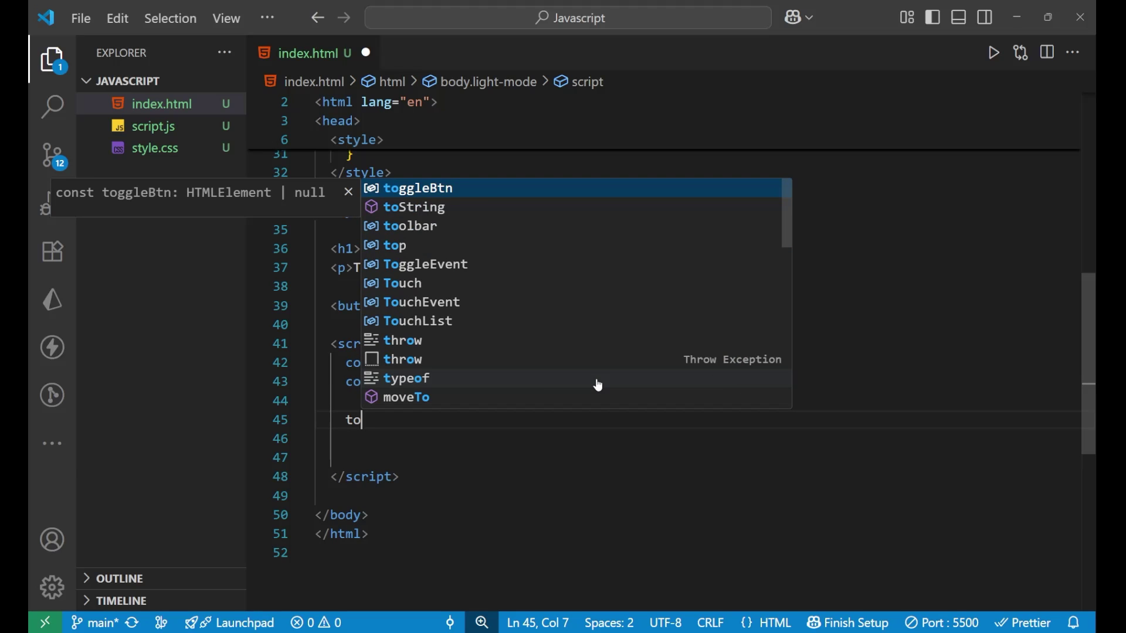
{"action": "type", "text": "gg"}
{"action": "key", "text": "Return"}
{"action": "type", "text": "."}
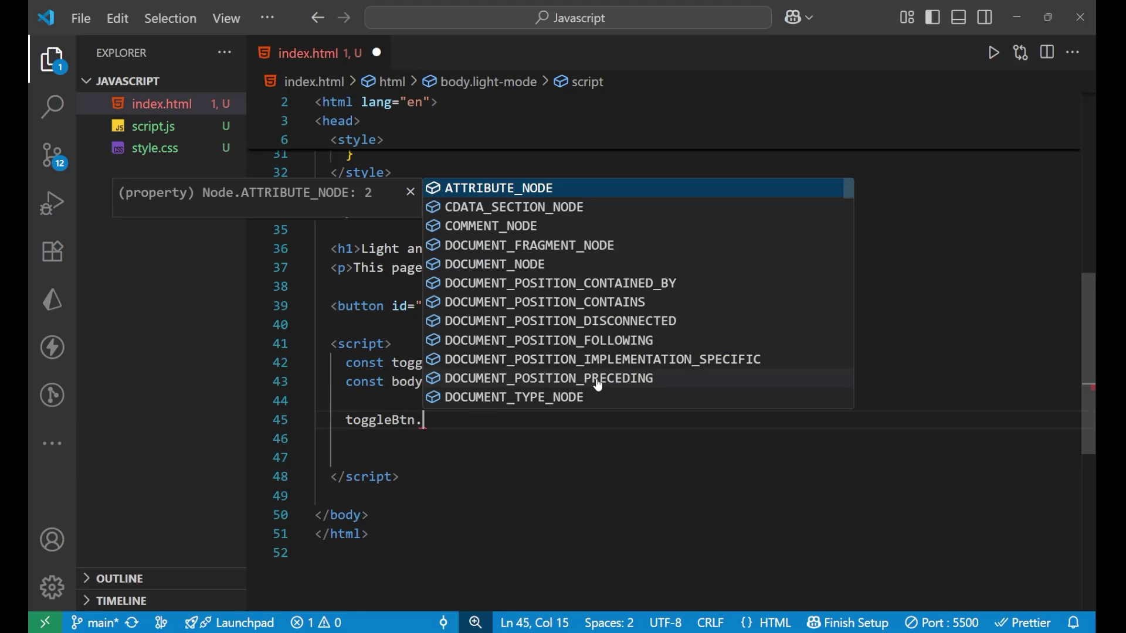
{"action": "type", "text": "add"}
{"action": "key", "text": "Return"}
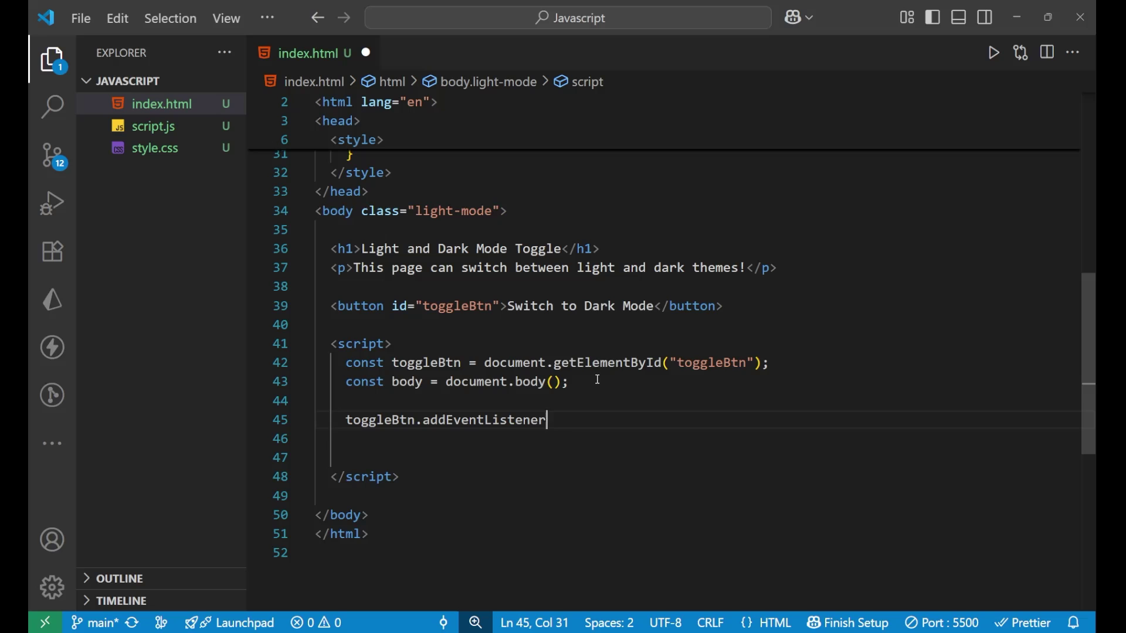
{"action": "type", "text": "(\""}
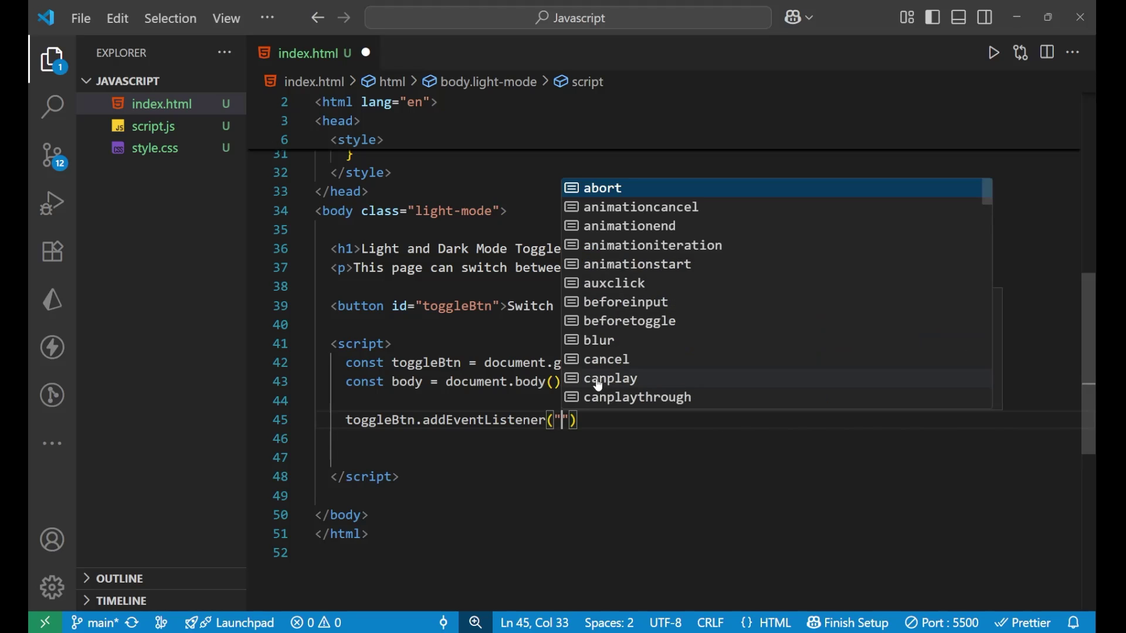
{"action": "type", "text": "click\". "}
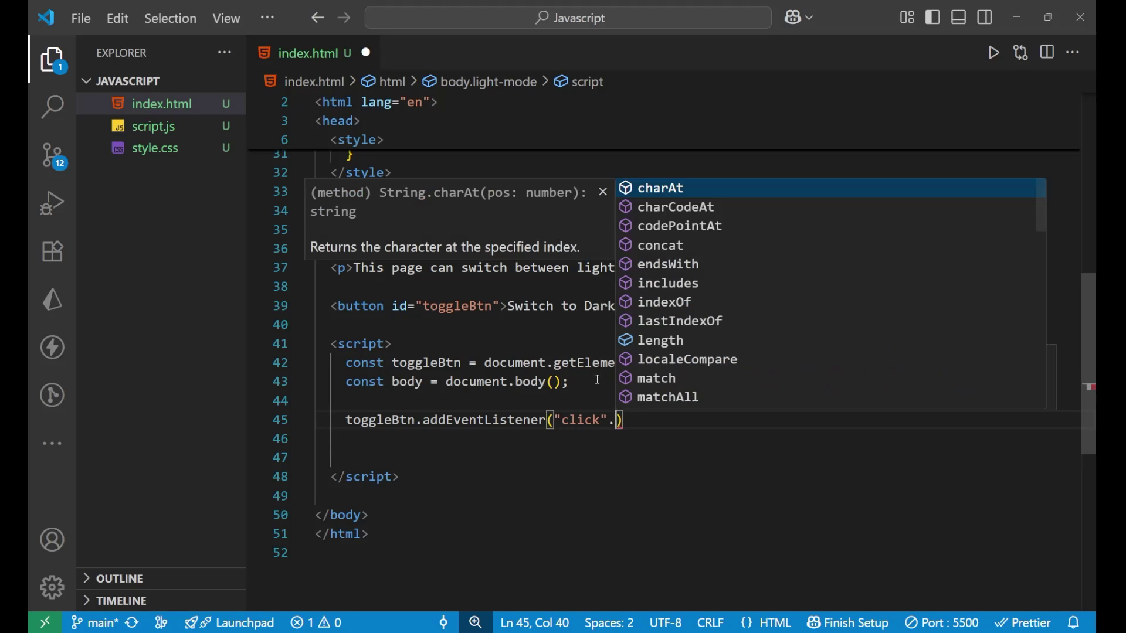
{"action": "type", "text": "("}
{"action": "key", "text": "BackSpace"}
{"action": "key", "text": "BackSpace"}
{"action": "key", "text": "BackSpace"}
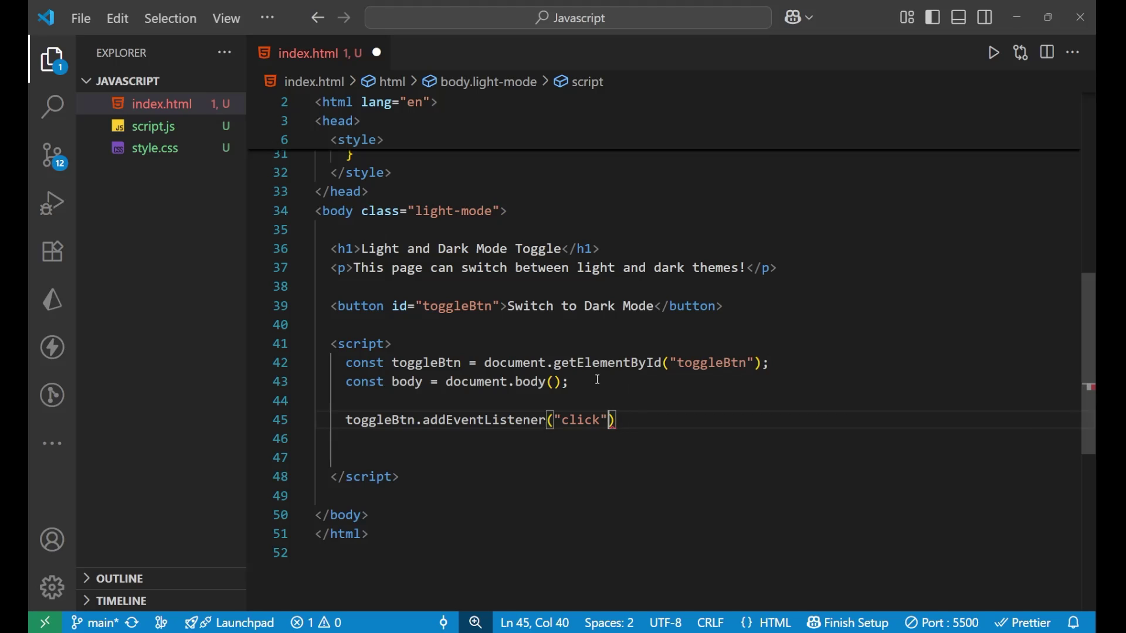
{"action": "type", "text": ", ()"}
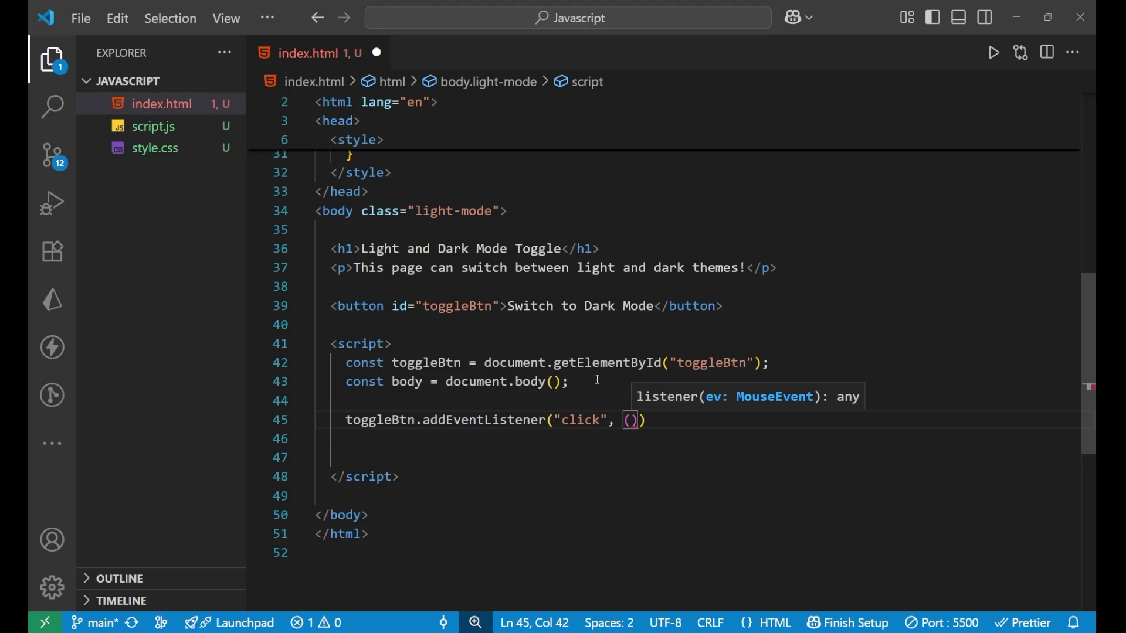
{"action": "type", "text": "=>"}
{"action": "type", "text": "{"}
{"action": "key", "text": "Return"}
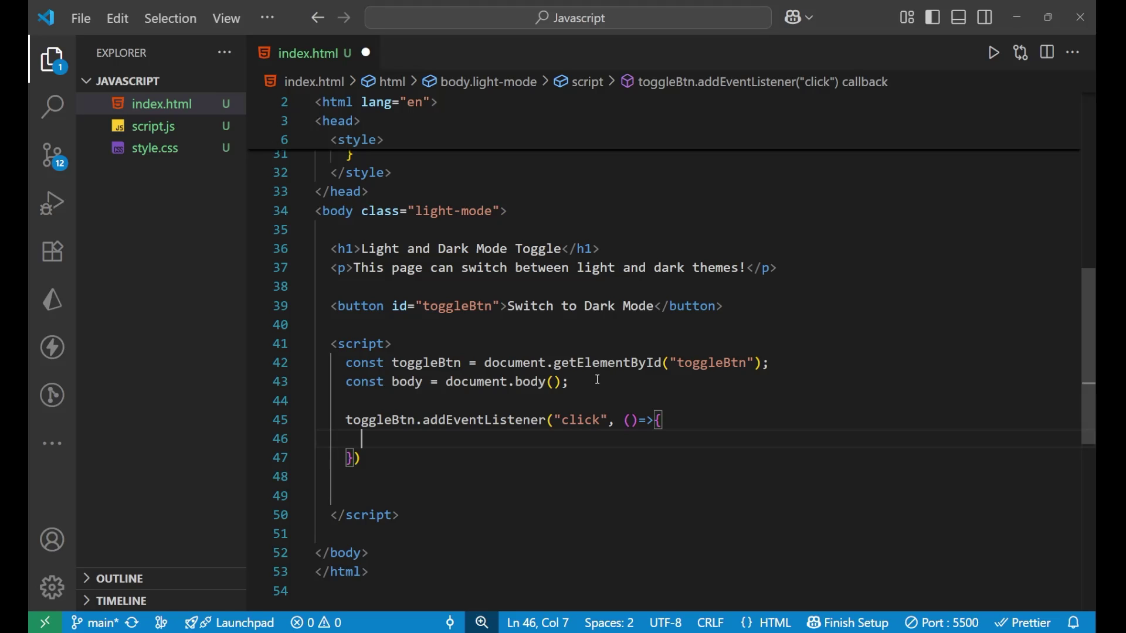
{"action": "type", "text": "body"}
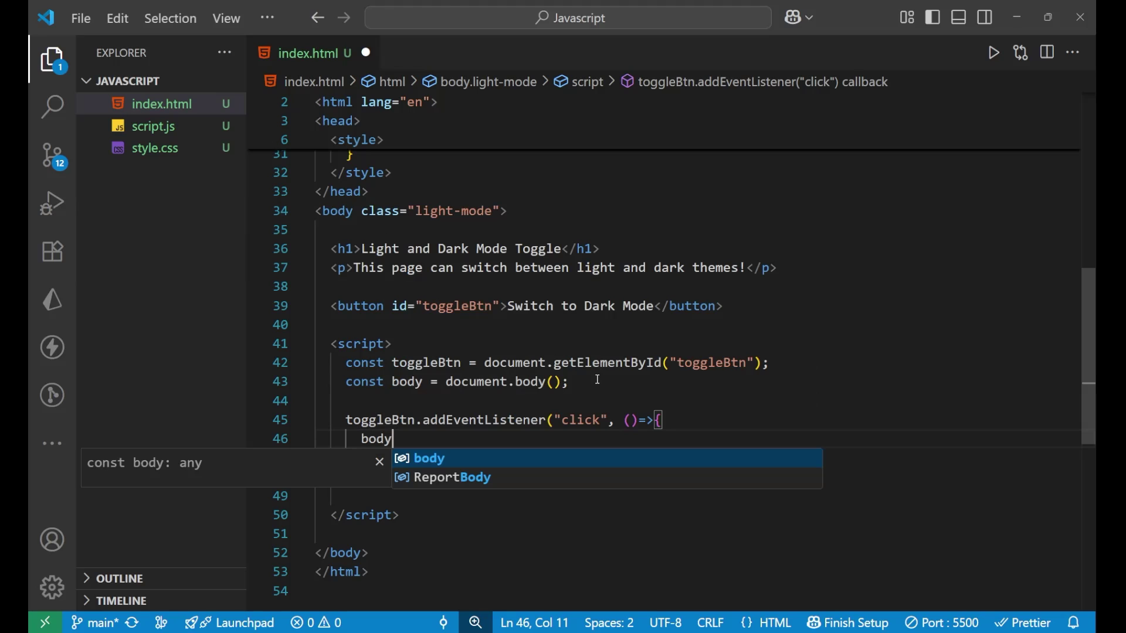
{"action": "type", "text": ".clas"}
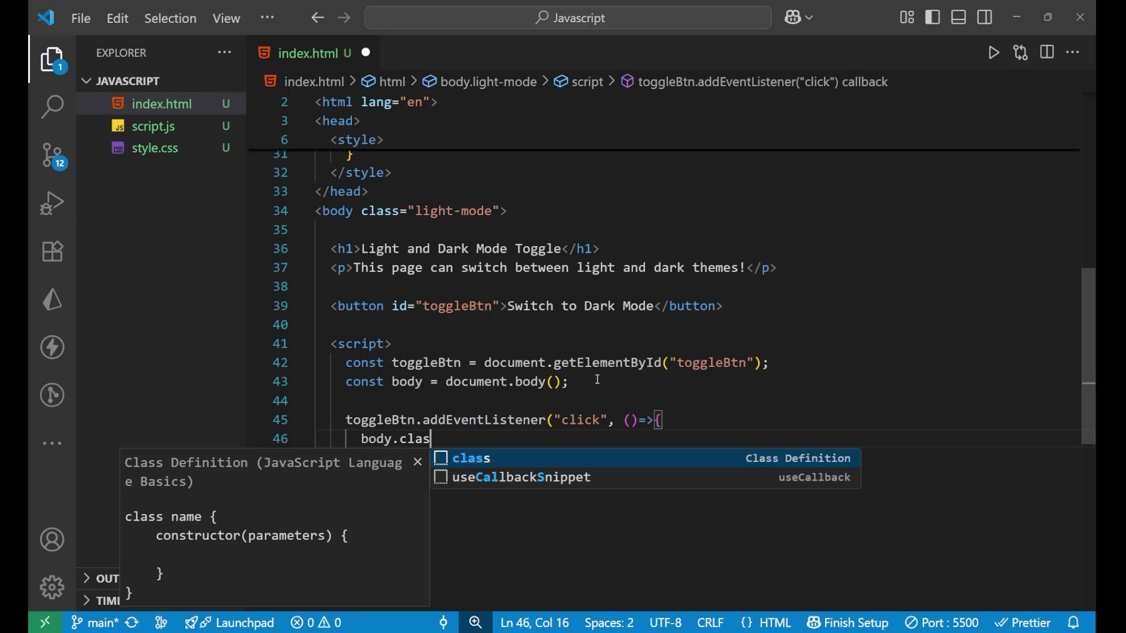
{"action": "type", "text": "sL"}
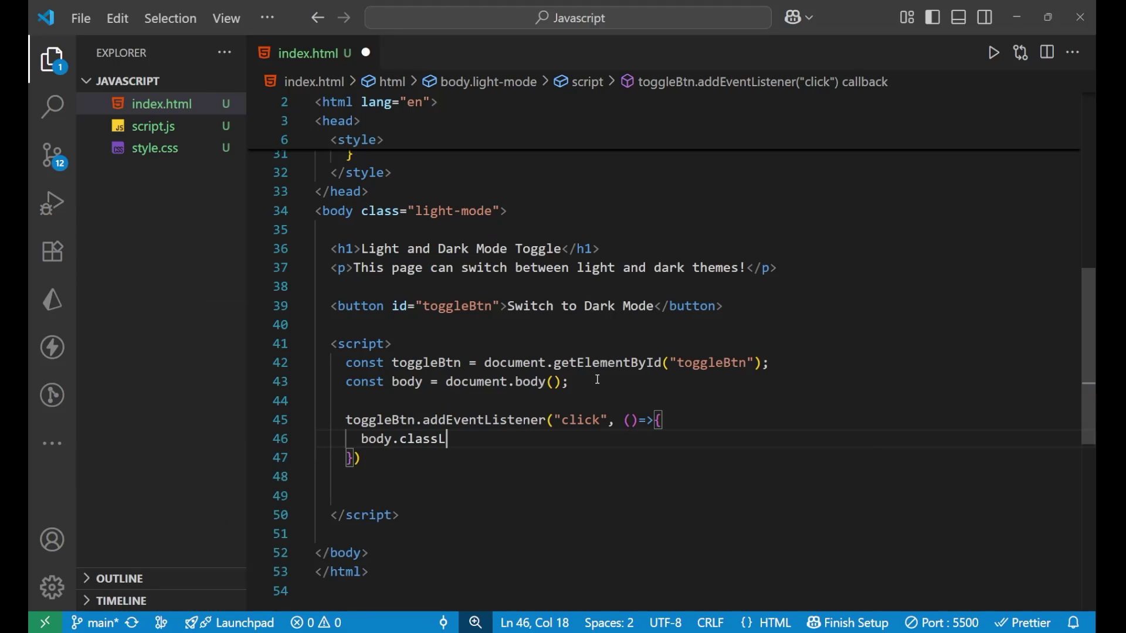
{"action": "type", "text": "is"}
{"action": "type", "text": "t.to"}
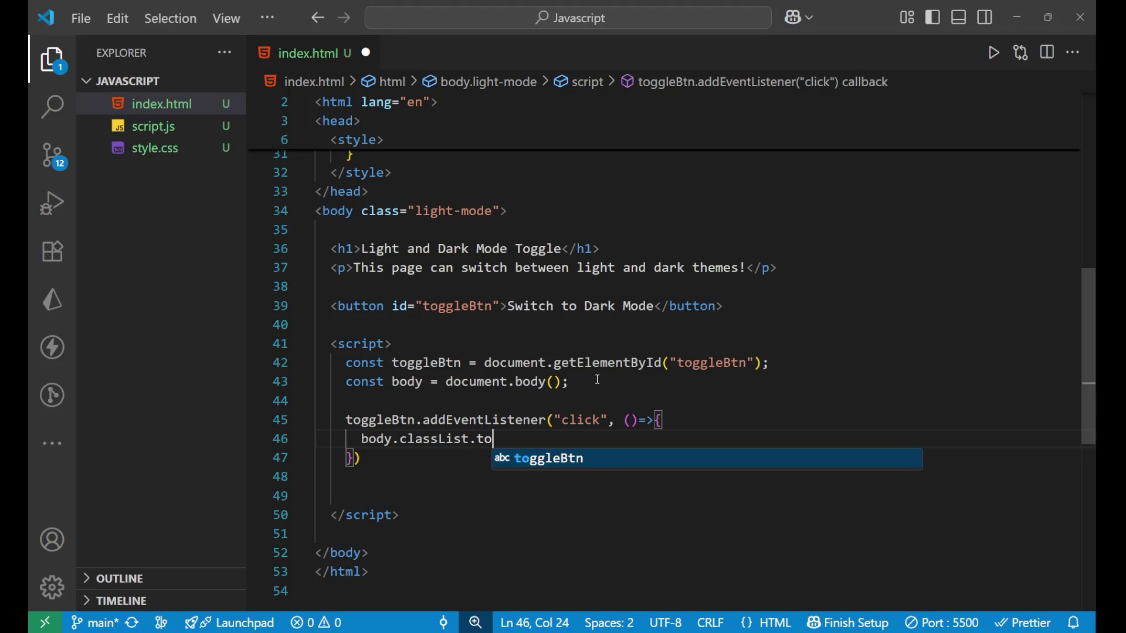
{"action": "type", "text": "ggle"}
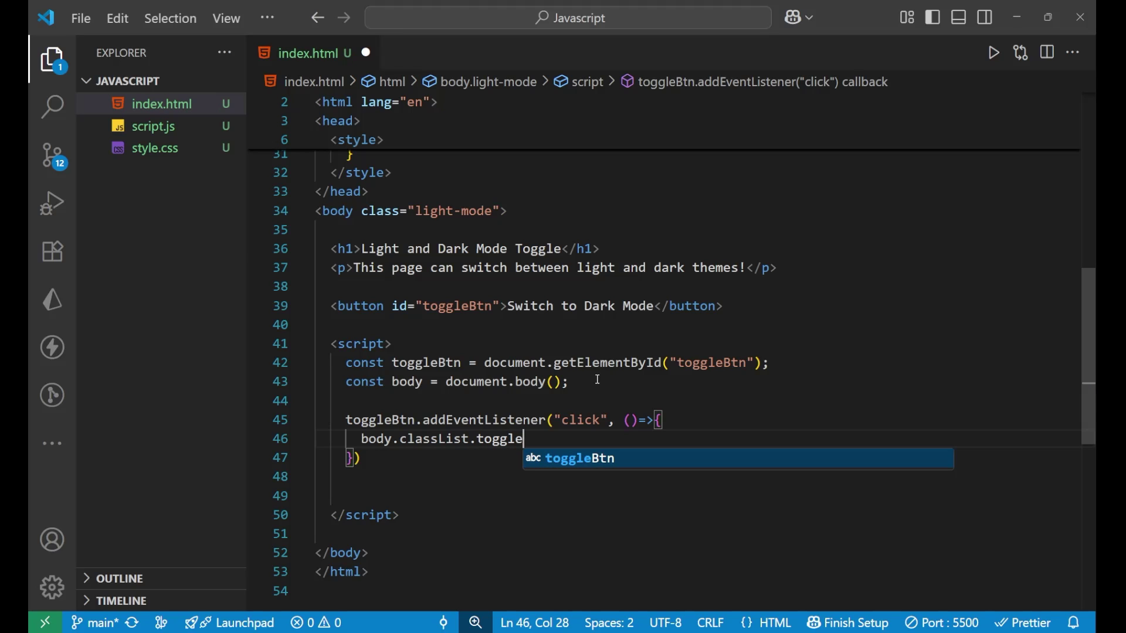
{"action": "type", "text": "(\""}
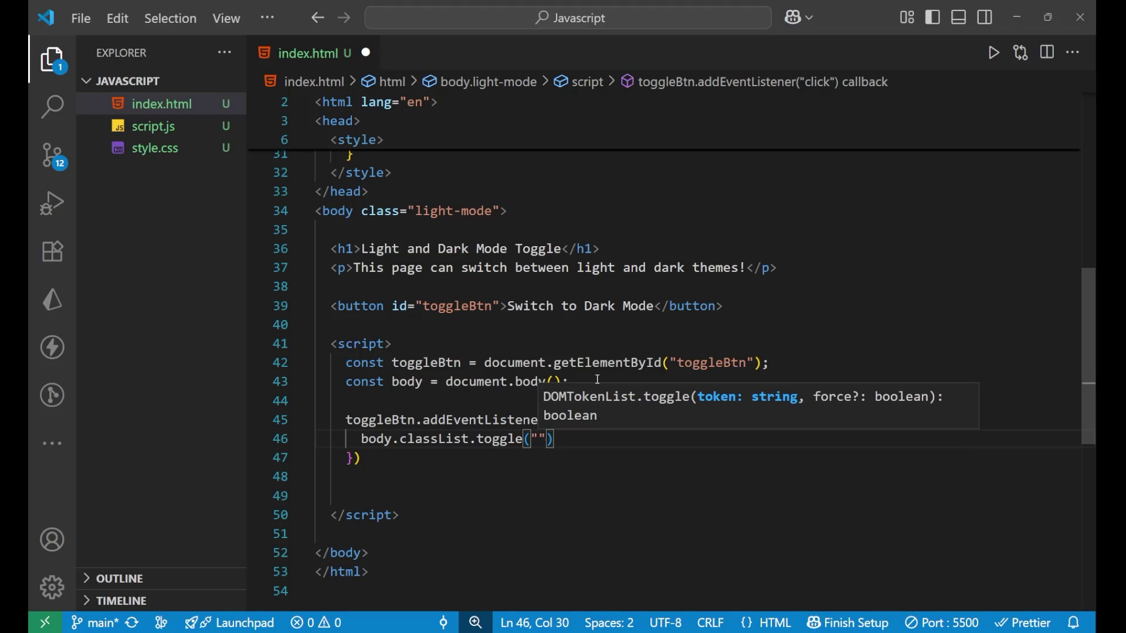
{"action": "type", "text": "dar"}
{"action": "key", "text": "BackSpace"}
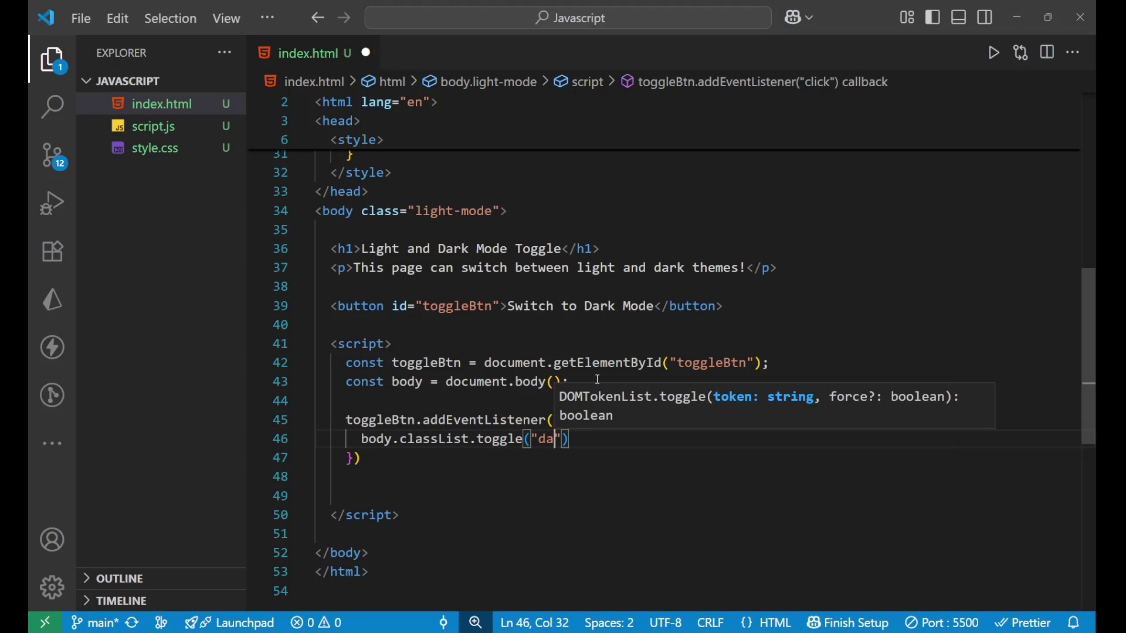
{"action": "type", "text": "rk-m"}
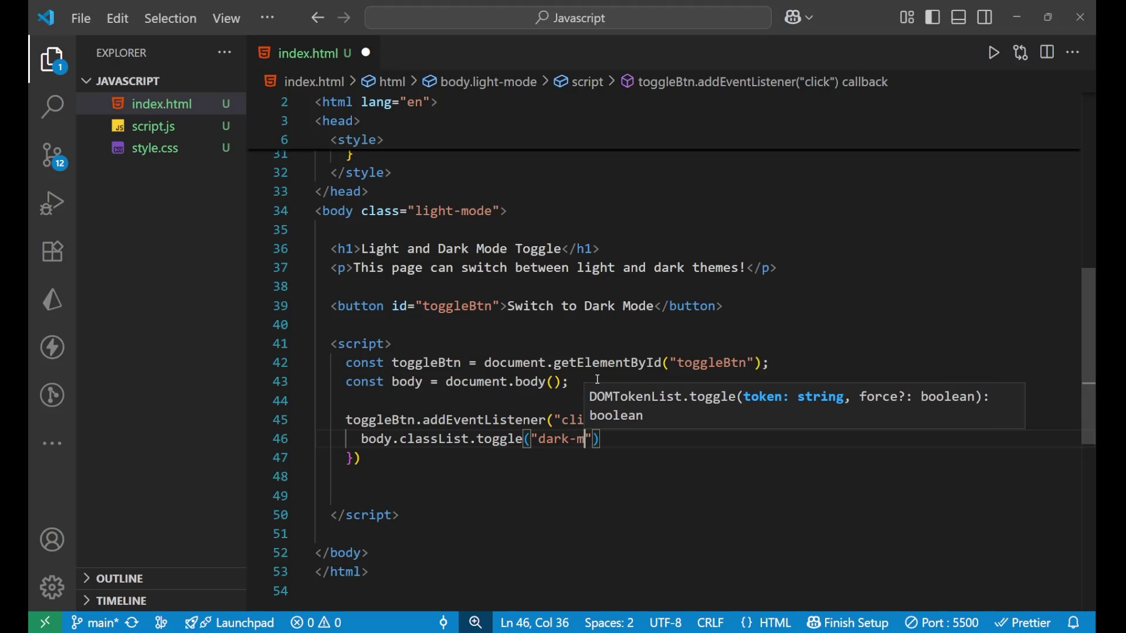
{"action": "type", "text": "ode"}
{"action": "key", "text": "Right"}
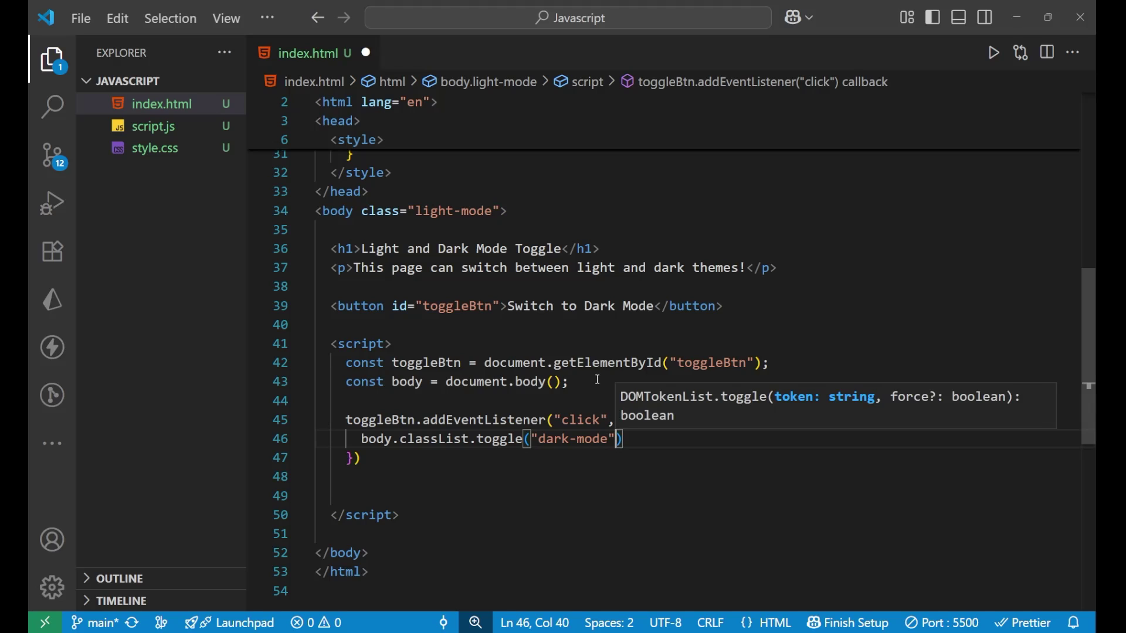
{"action": "key", "text": "Right"}
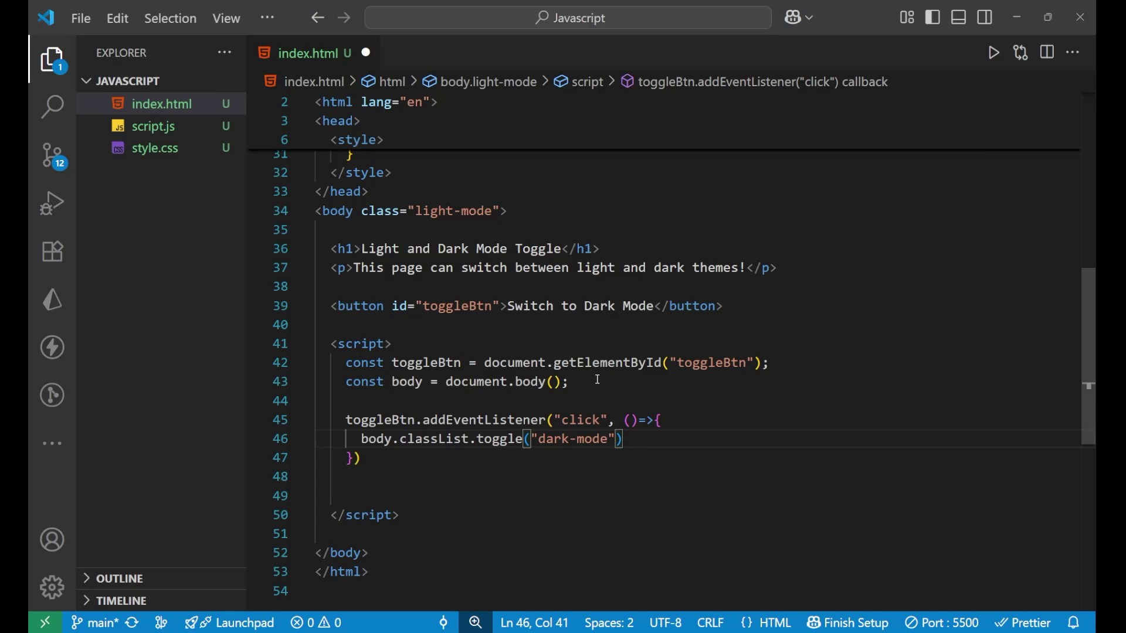
{"action": "type", "text": ";"}
Step: Duplicate the dark-mode toggle line and change the copy's class to light-mode
{"action": "key", "text": "Return"}
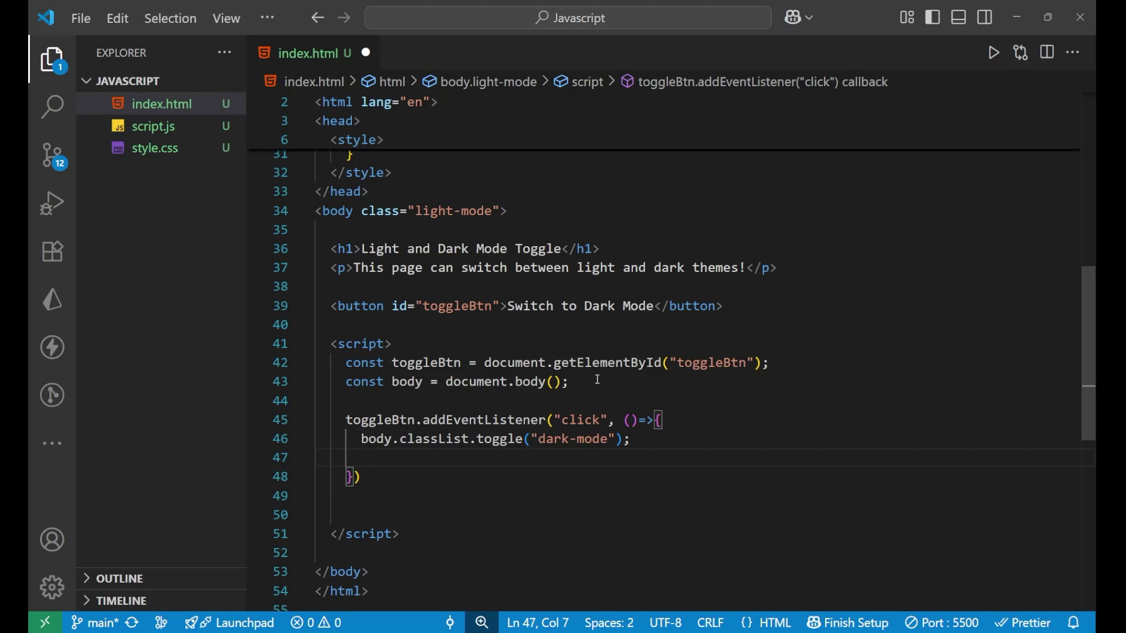
{"action": "left_click_drag", "start_coordinate": [361, 439], "coordinate": [635, 441]}
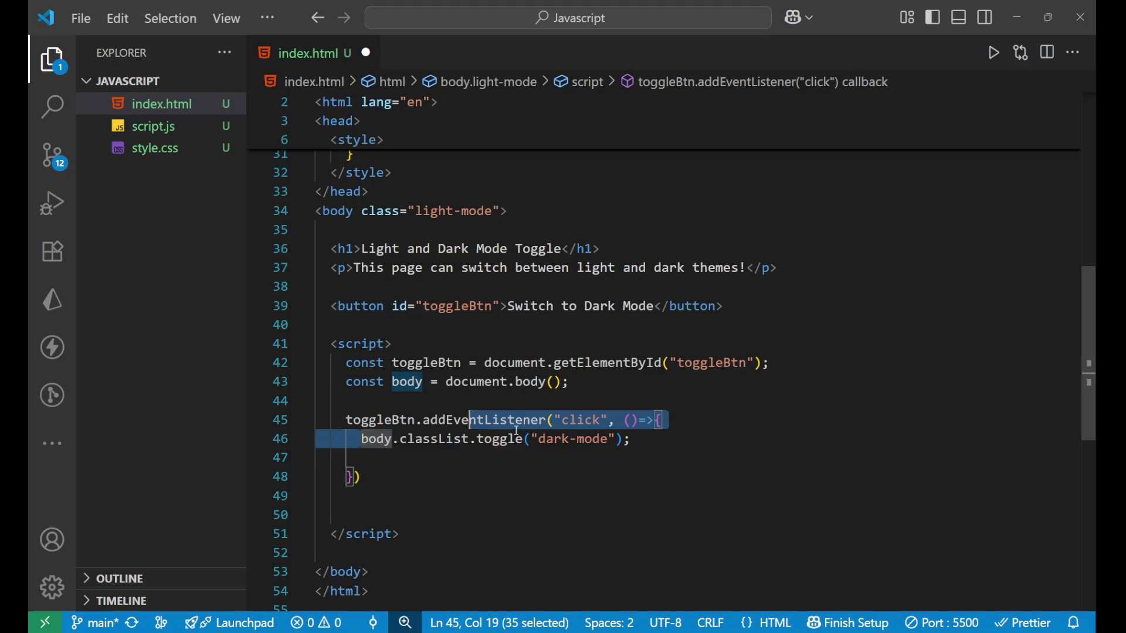
{"action": "left_click", "coordinate": [633, 458]}
{"action": "type", "text": "body.classList.toggle(\"dark-mode\");"}
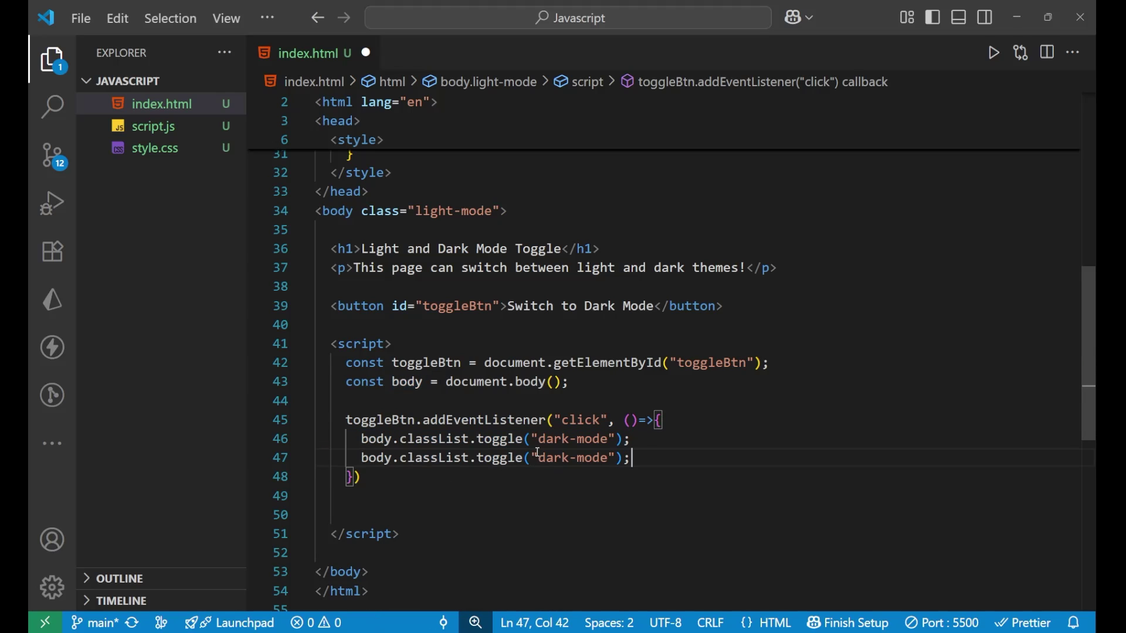
{"action": "left_click_drag", "start_coordinate": [539, 458], "coordinate": [610, 460]}
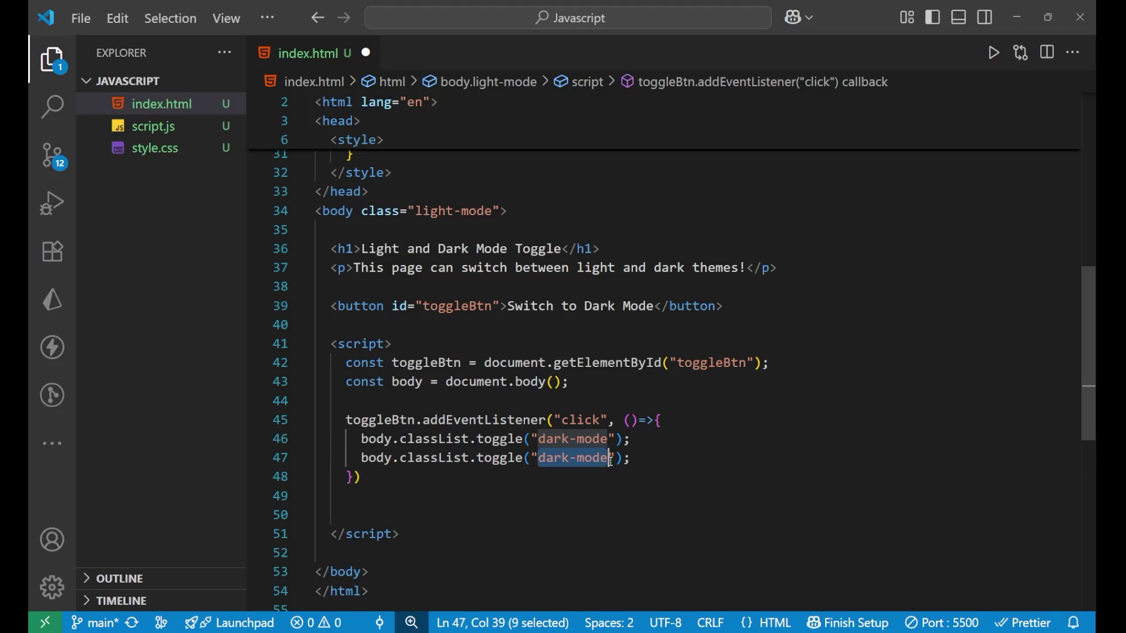
{"action": "type", "text": "l"}
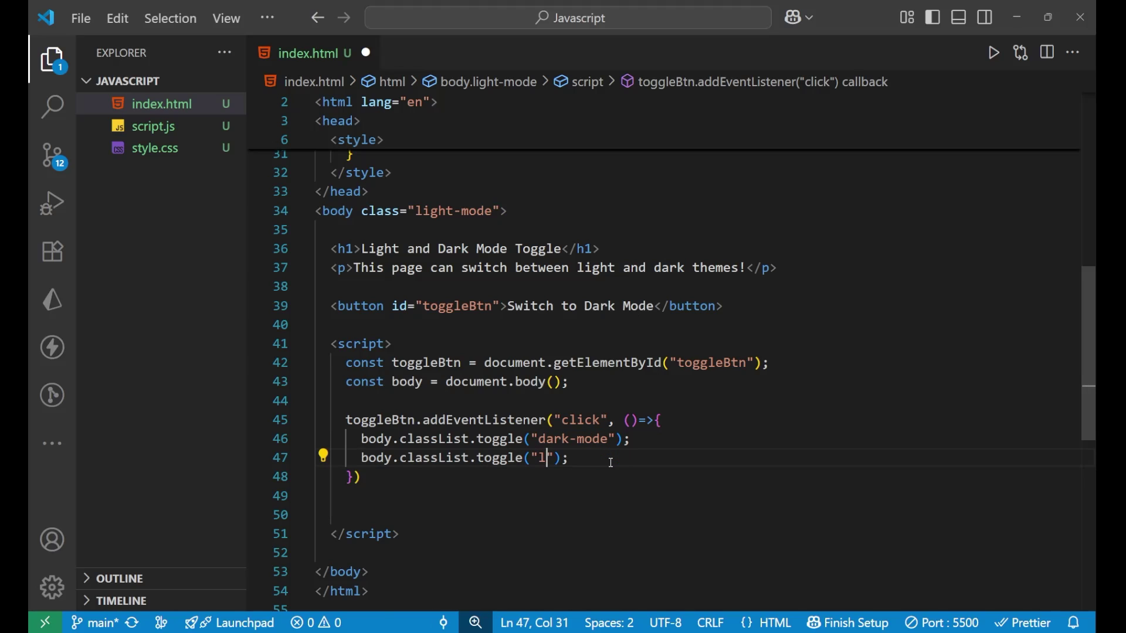
{"action": "type", "text": "ig"}
{"action": "type", "text": "ht-mode"}
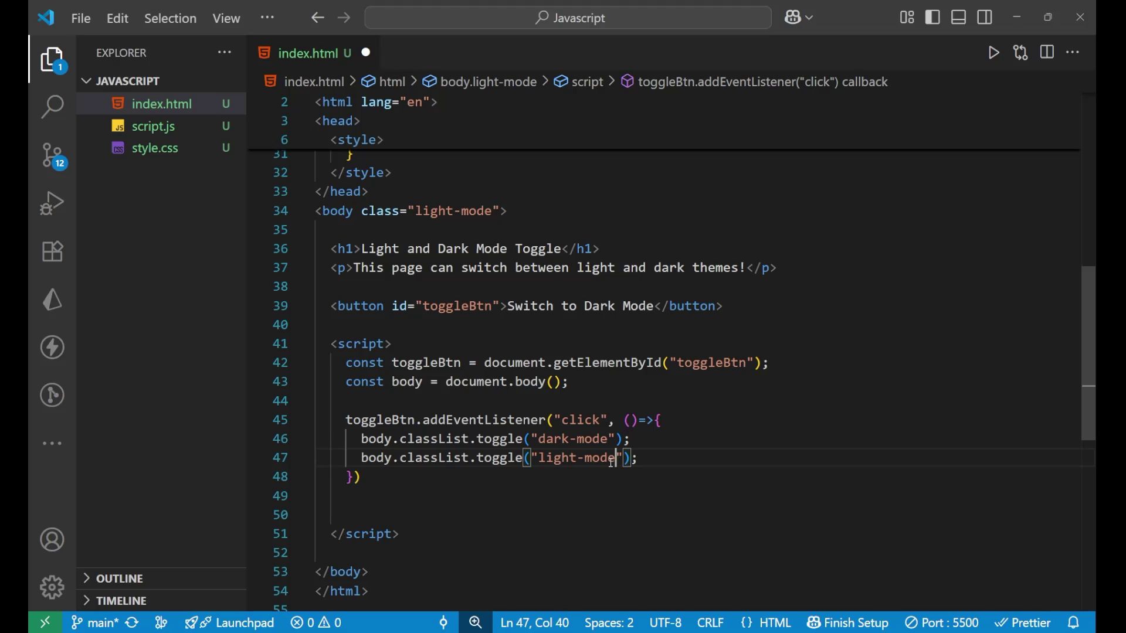
{"action": "left_click", "coordinate": [674, 455]}
{"action": "scroll", "coordinate": [518, 464], "scroll_direction": "up", "scroll_amount": 5}
{"action": "scroll", "coordinate": [518, 464], "scroll_direction": "up", "scroll_amount": 4}
{"action": "scroll", "coordinate": [515, 460], "scroll_direction": "down", "scroll_amount": 6}
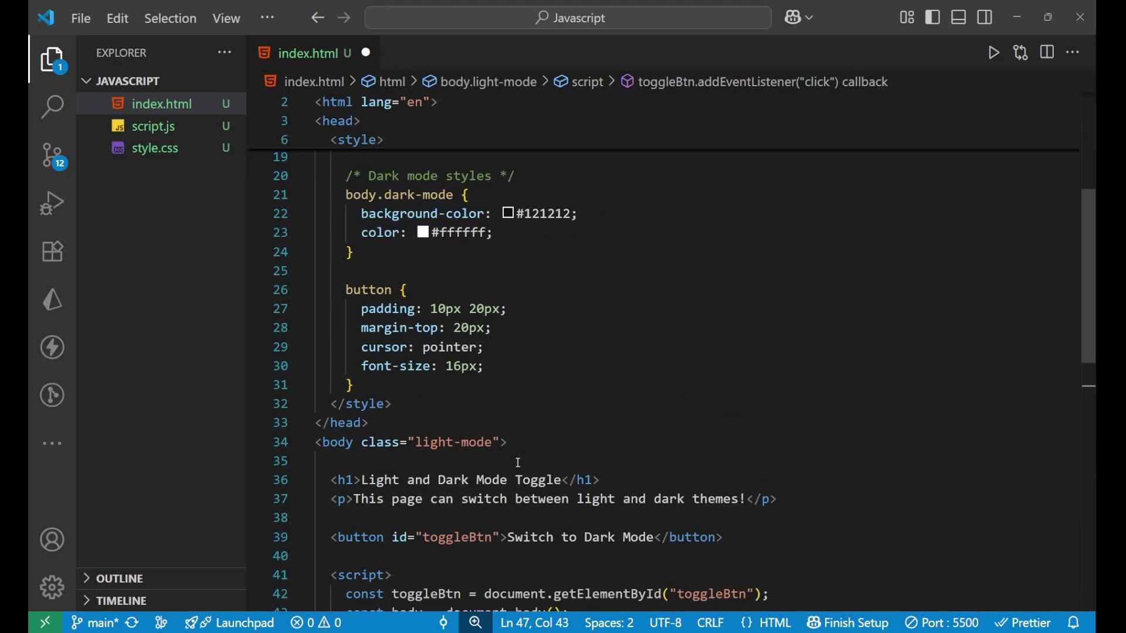
{"action": "scroll", "coordinate": [510, 456], "scroll_direction": "down", "scroll_amount": 2}
{"action": "left_click_drag", "start_coordinate": [415, 318], "coordinate": [500, 320]}
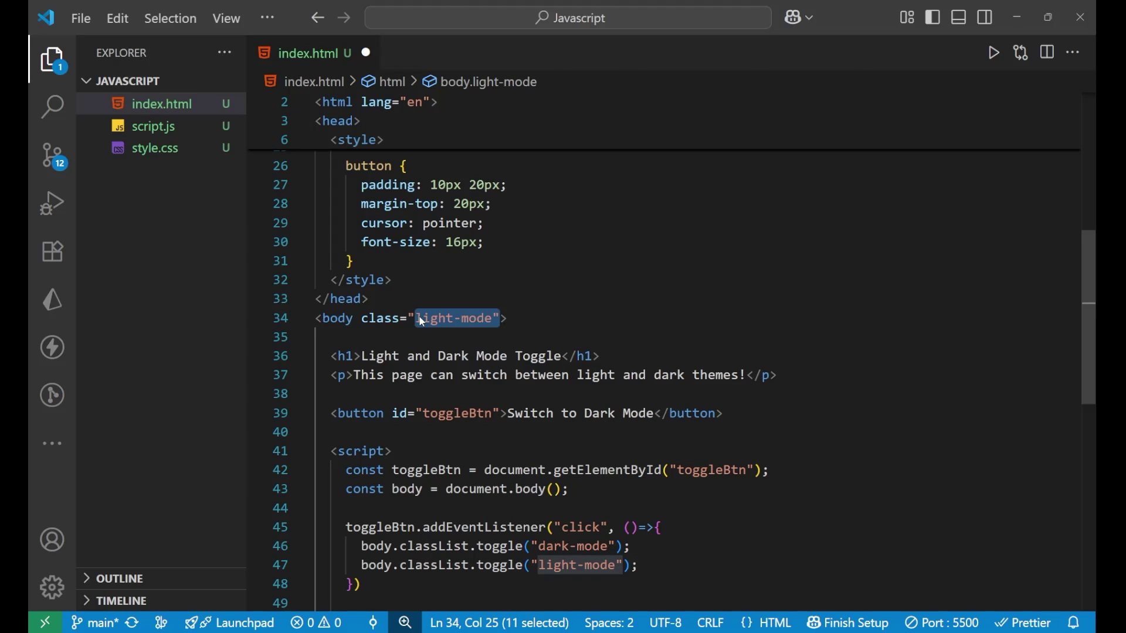
{"action": "left_click", "coordinate": [538, 564]}
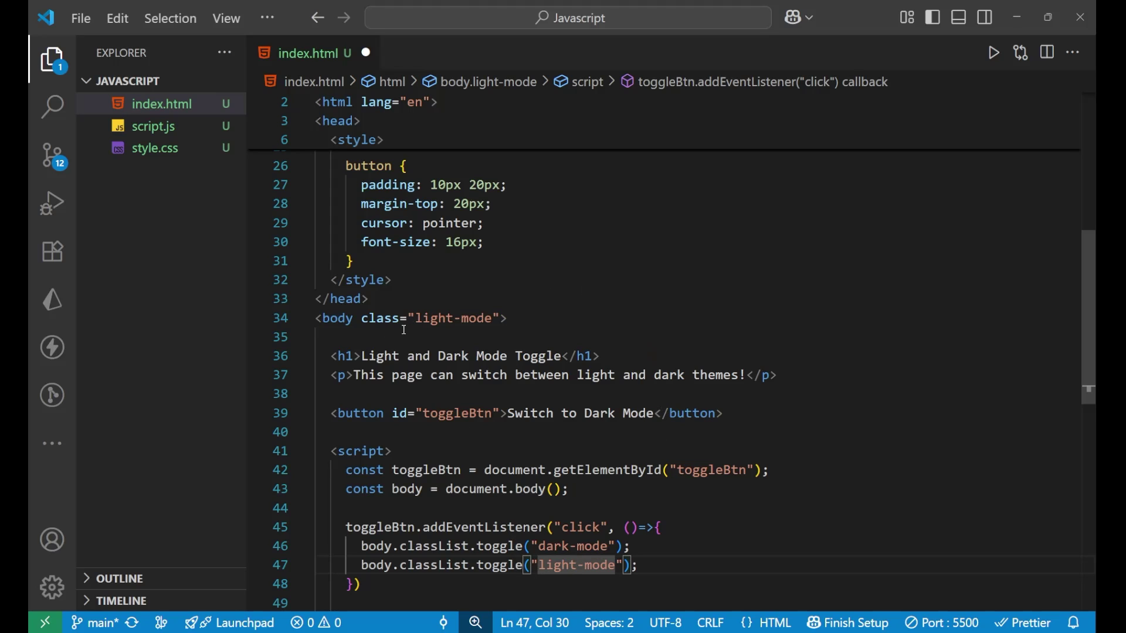
{"action": "scroll", "coordinate": [605, 501], "scroll_direction": "down", "scroll_amount": 2}
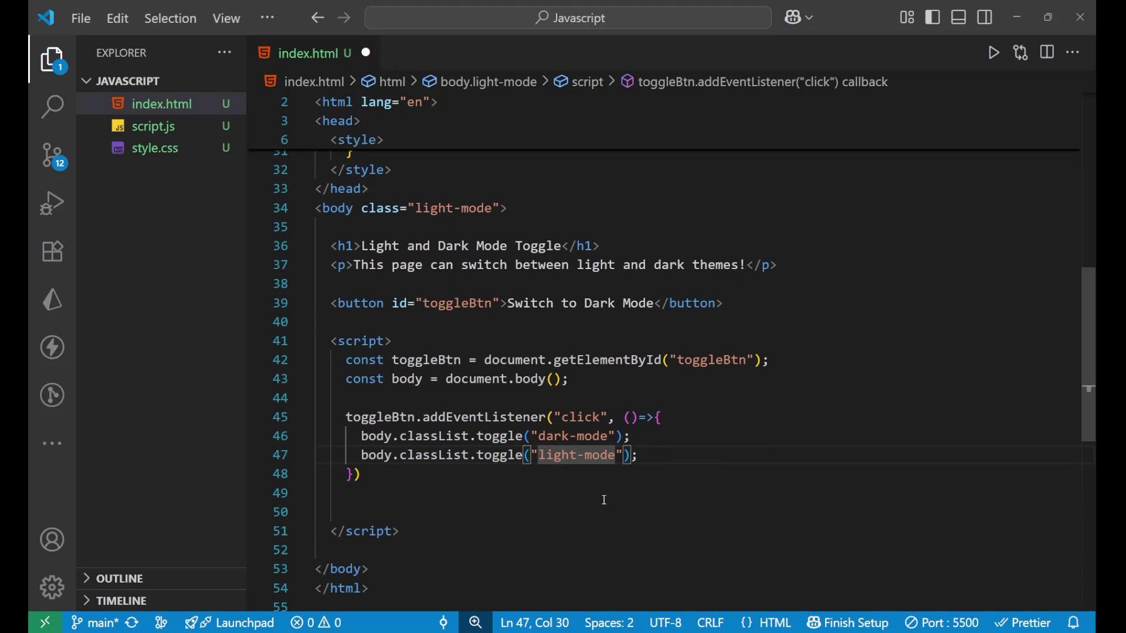
{"action": "left_click", "coordinate": [459, 473]}
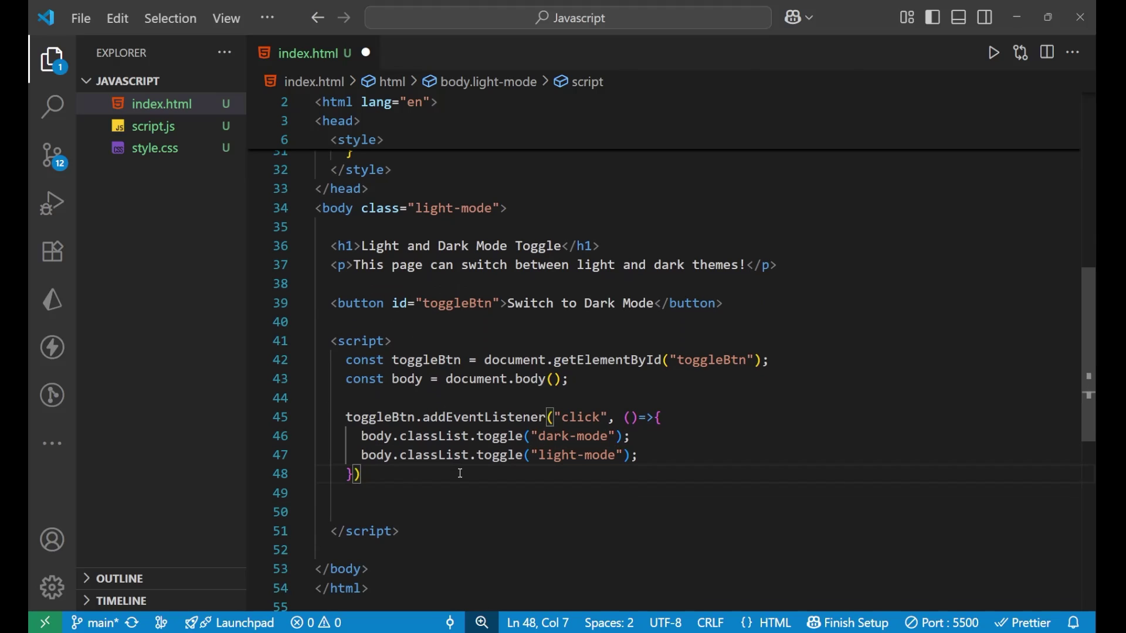
Step: Write if (body.classList.contains("dark-mode")) setting toggleBtn.textContent to "Switch to Light Mode"
{"action": "key", "text": "Return"}
{"action": "key", "text": "Return"}
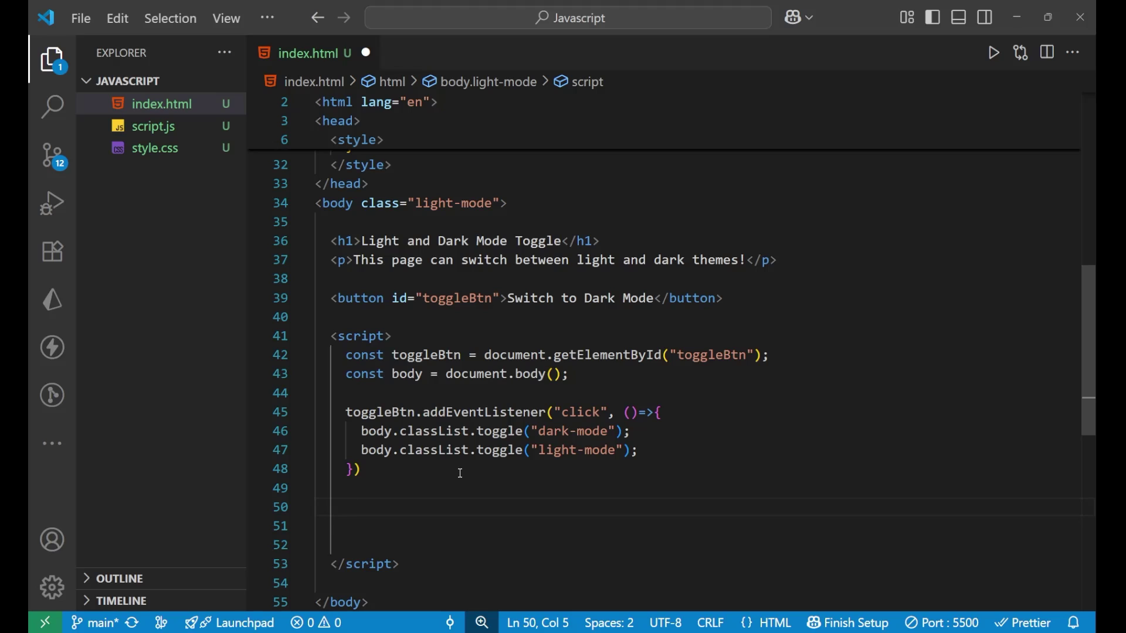
{"action": "type", "text": "if("}
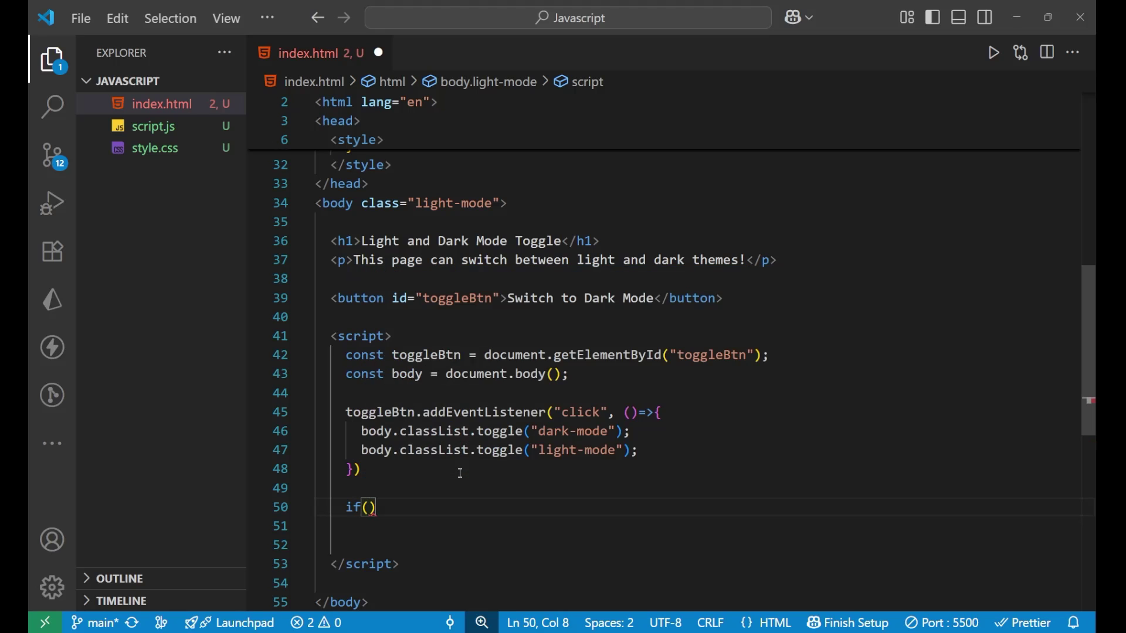
{"action": "type", "text": "body"}
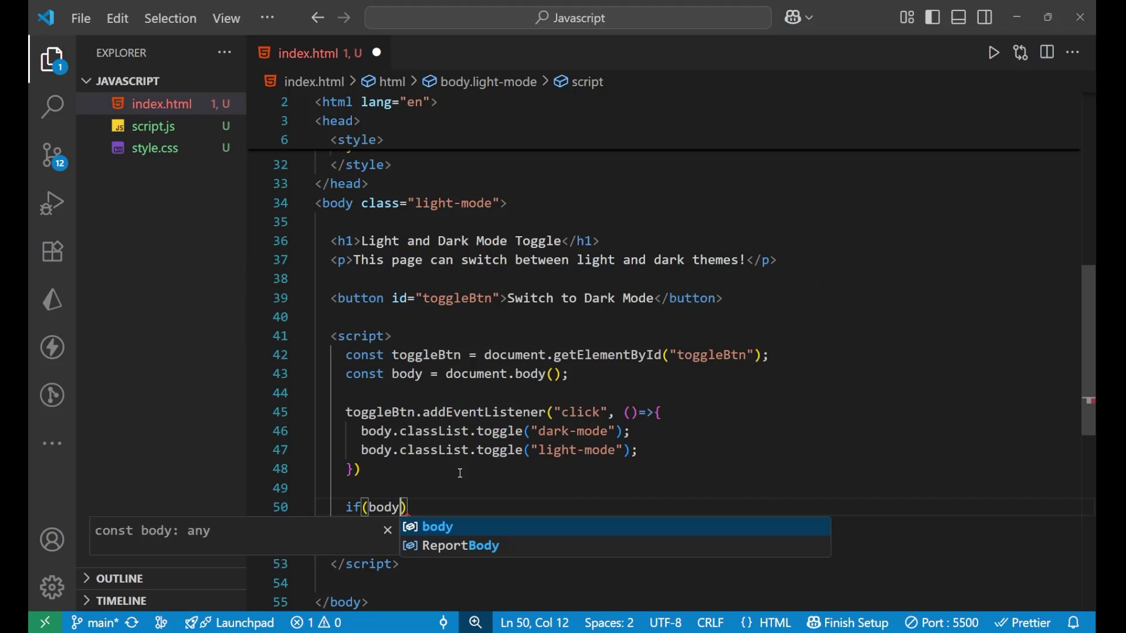
{"action": "type", "text": "."}
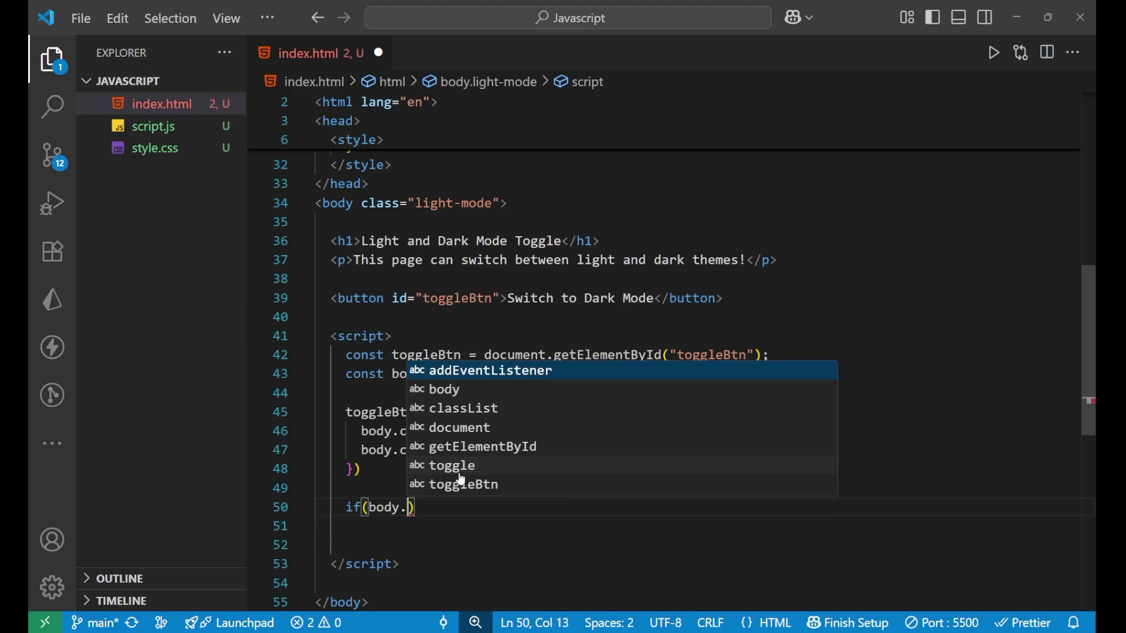
{"action": "type", "text": "class"}
{"action": "key", "text": "Return"}
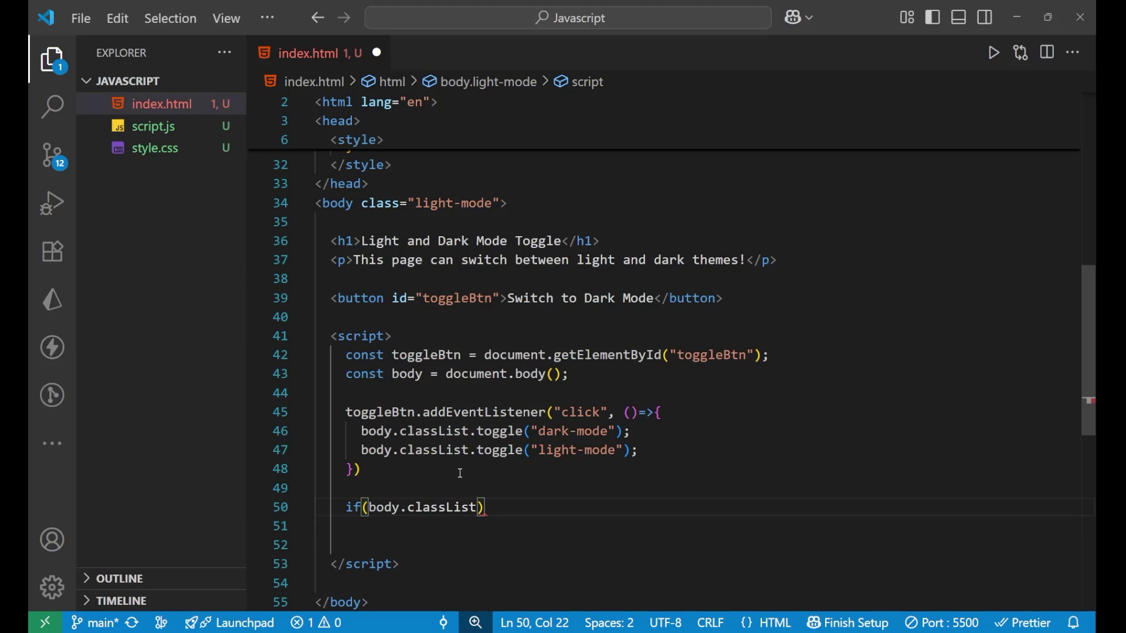
{"action": "type", "text": ".cos"}
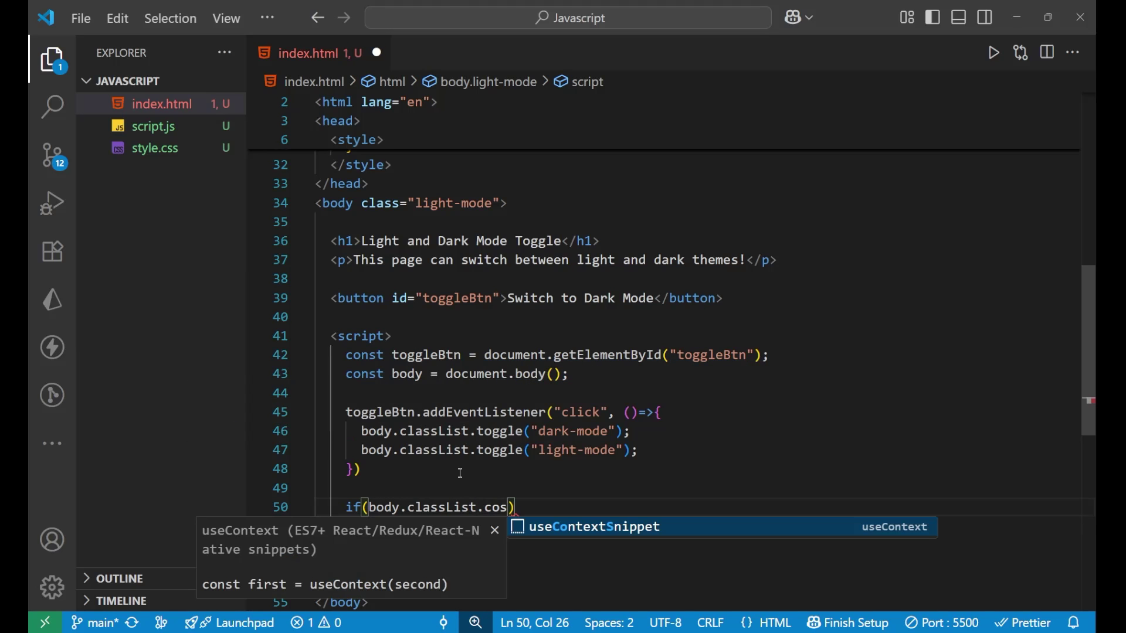
{"action": "key", "text": "BackSpace"}
{"action": "type", "text": "nta"}
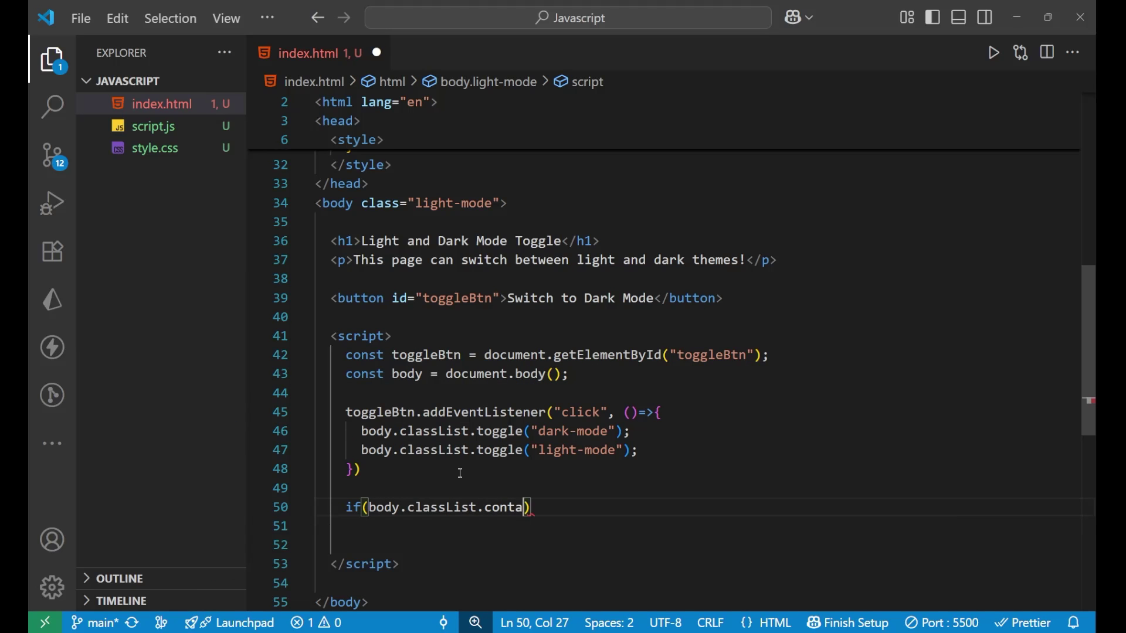
{"action": "type", "text": "ins"}
{"action": "type", "text": "(\"d"}
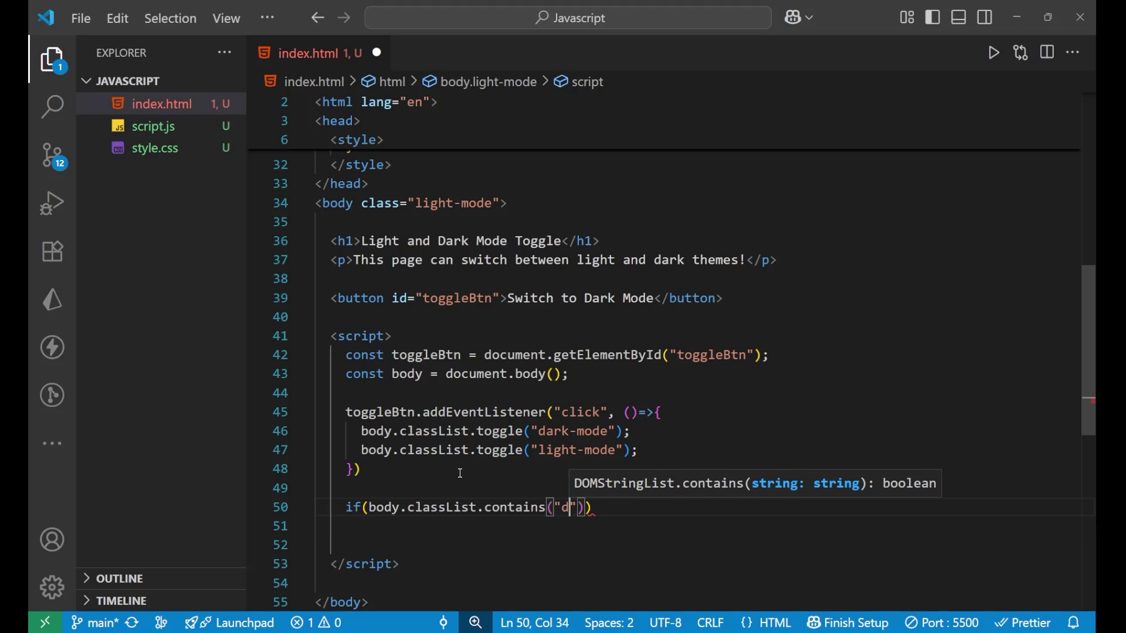
{"action": "type", "text": "ark-mode"}
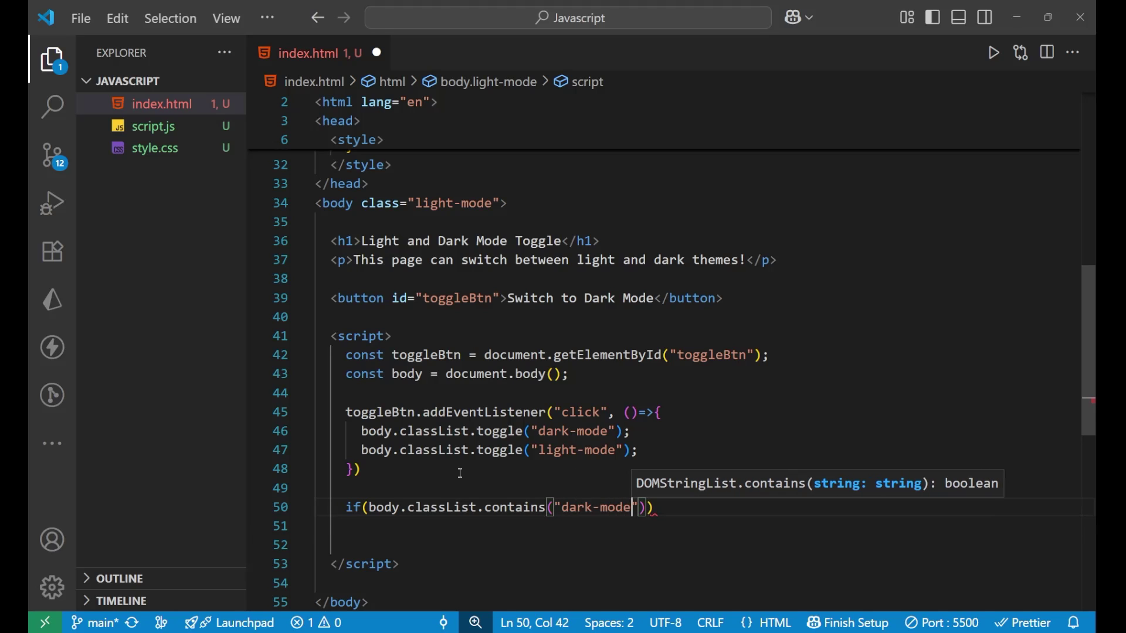
{"action": "type", "text": "\"))"}
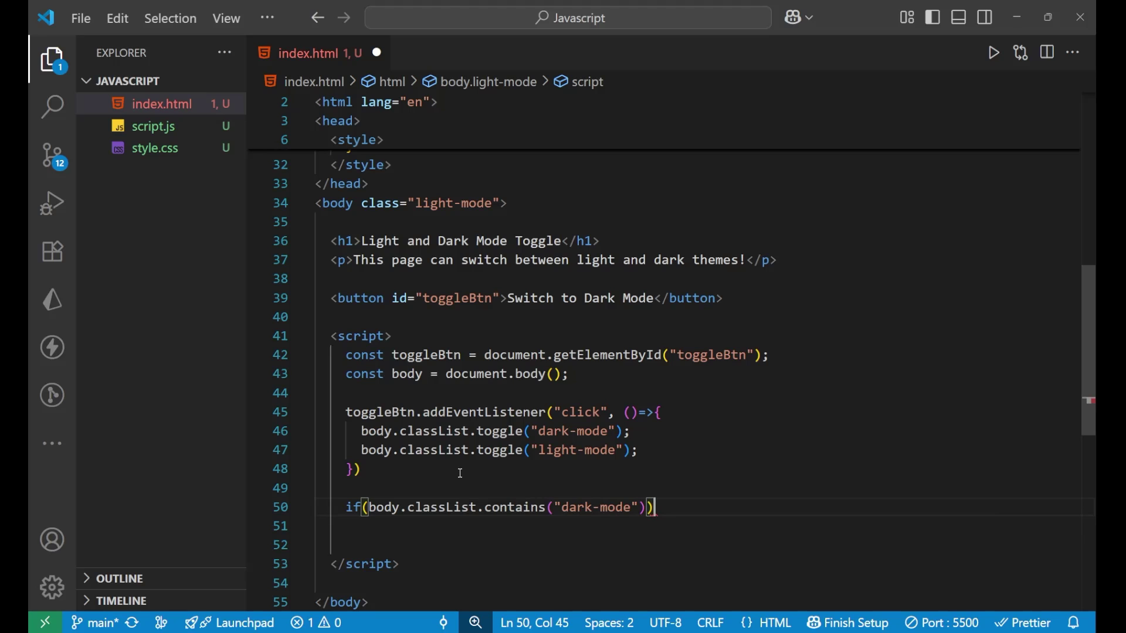
{"action": "type", "text": "{"}
{"action": "key", "text": "Return"}
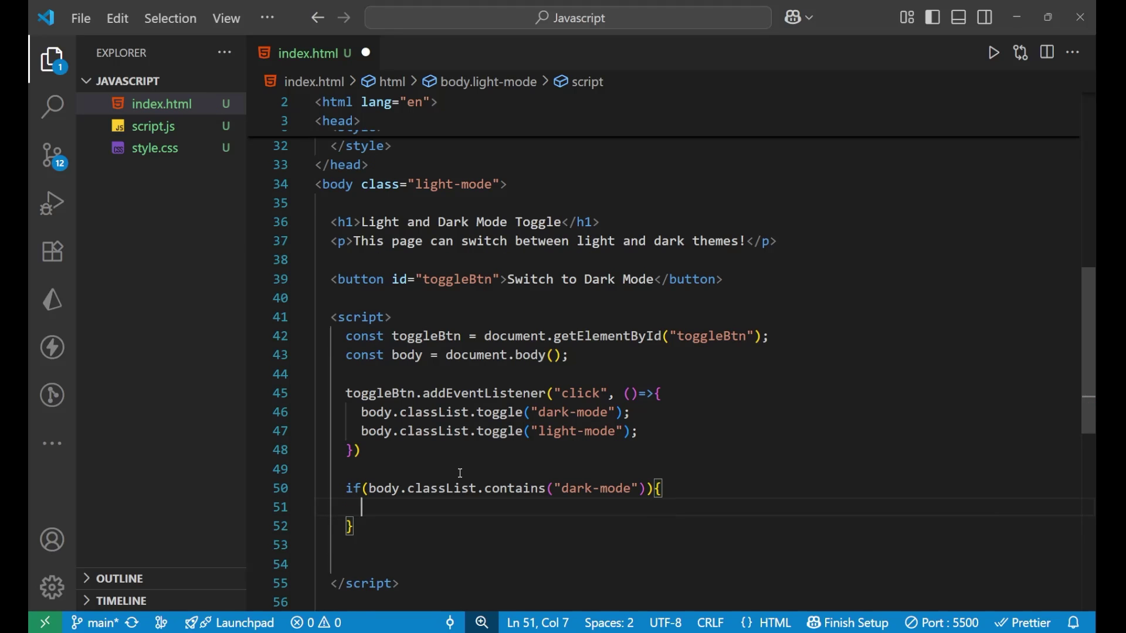
{"action": "type", "text": "togg"}
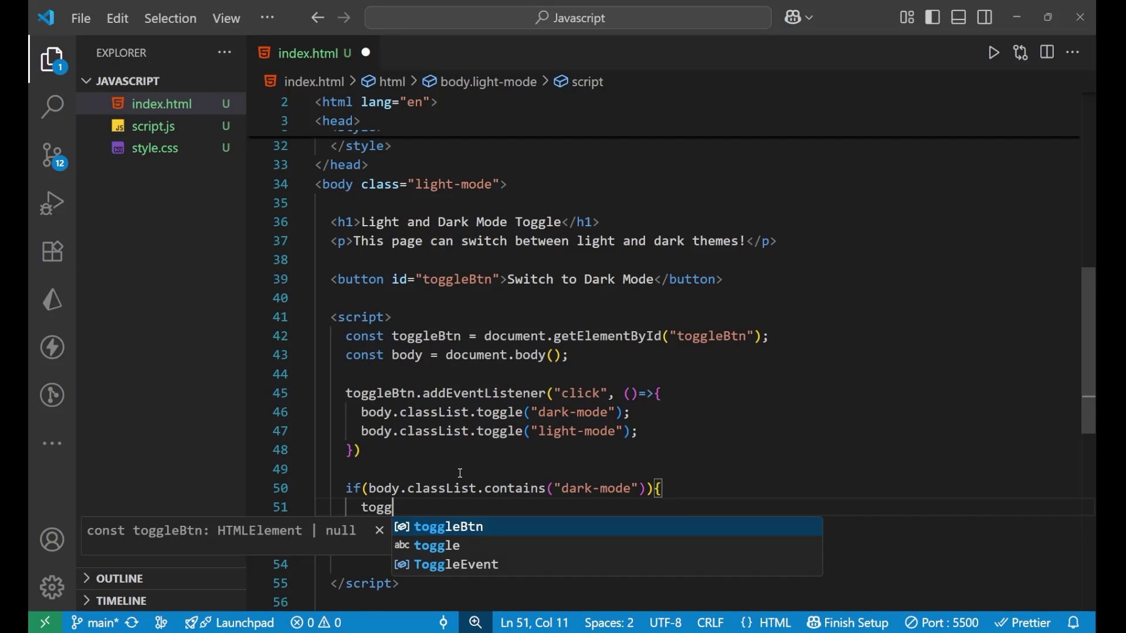
{"action": "type", "text": "leBtn.t"}
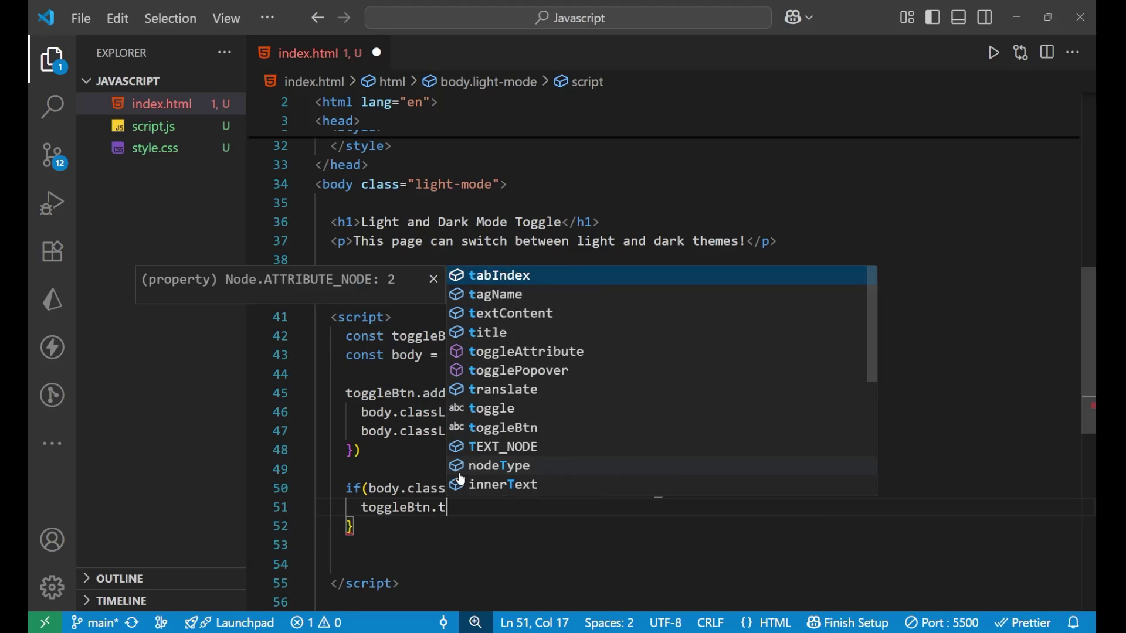
{"action": "type", "text": "ext"}
{"action": "key", "text": "Return"}
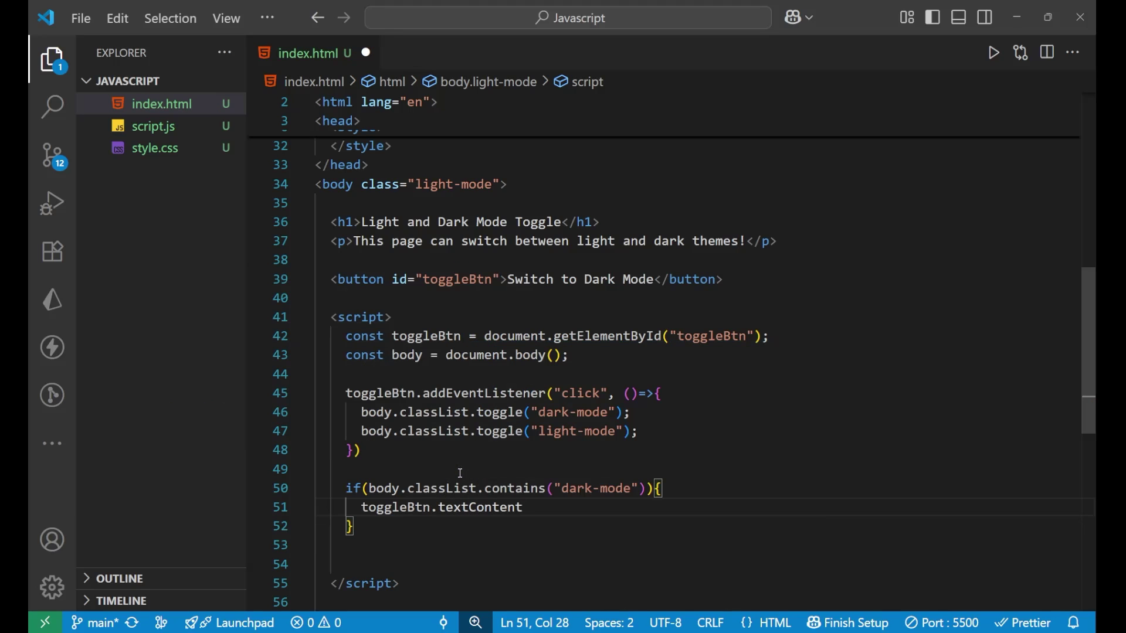
{"action": "type", "text": "= \""}
{"action": "type", "text": "Sw"}
{"action": "key", "text": "BackSpace"}
{"action": "type", "text": "wi"}
{"action": "type", "text": "tch "}
{"action": "type", "text": "to "}
{"action": "type", "text": "Ligh"}
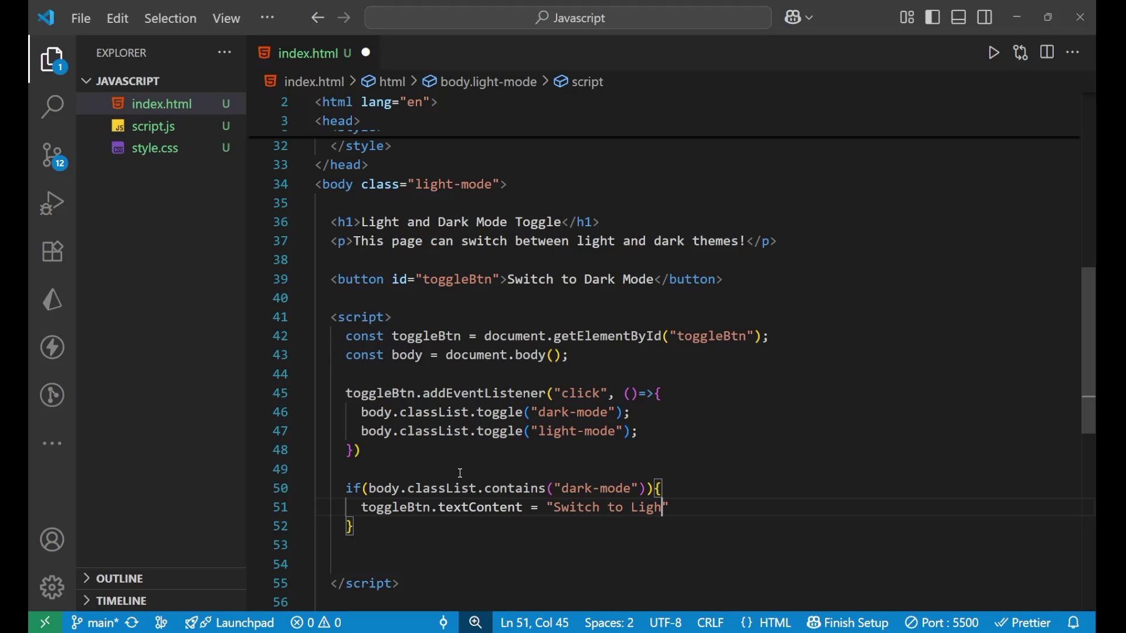
{"action": "type", "text": "t"}
{"action": "type", "text": " Mod"}
{"action": "type", "text": "e\";"}
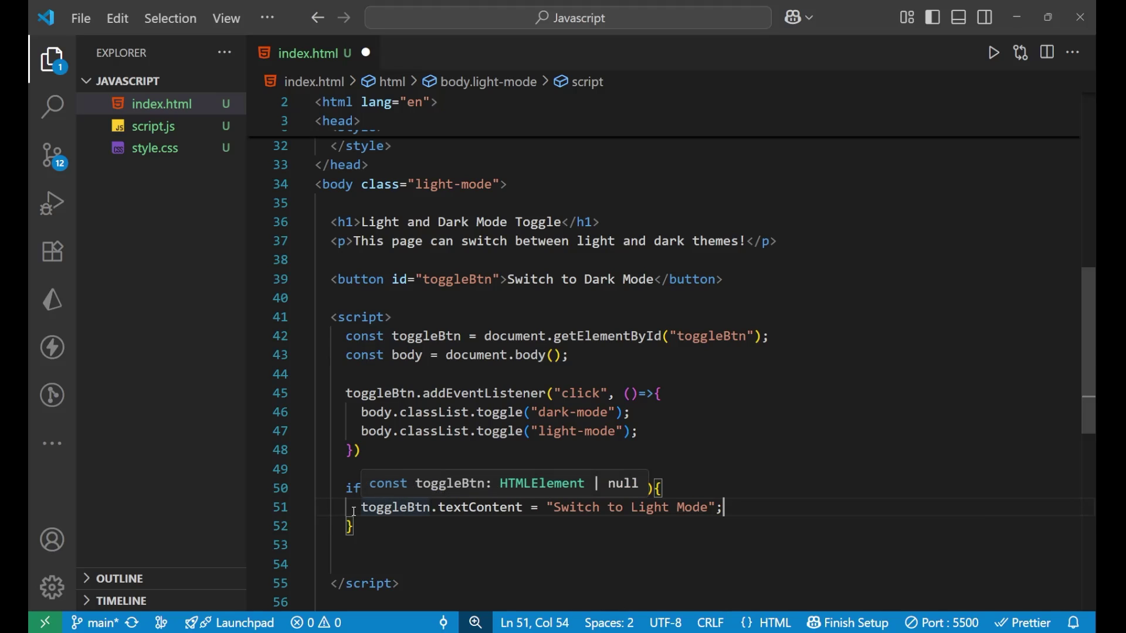
{"action": "left_click_drag", "start_coordinate": [361, 506], "coordinate": [739, 515]}
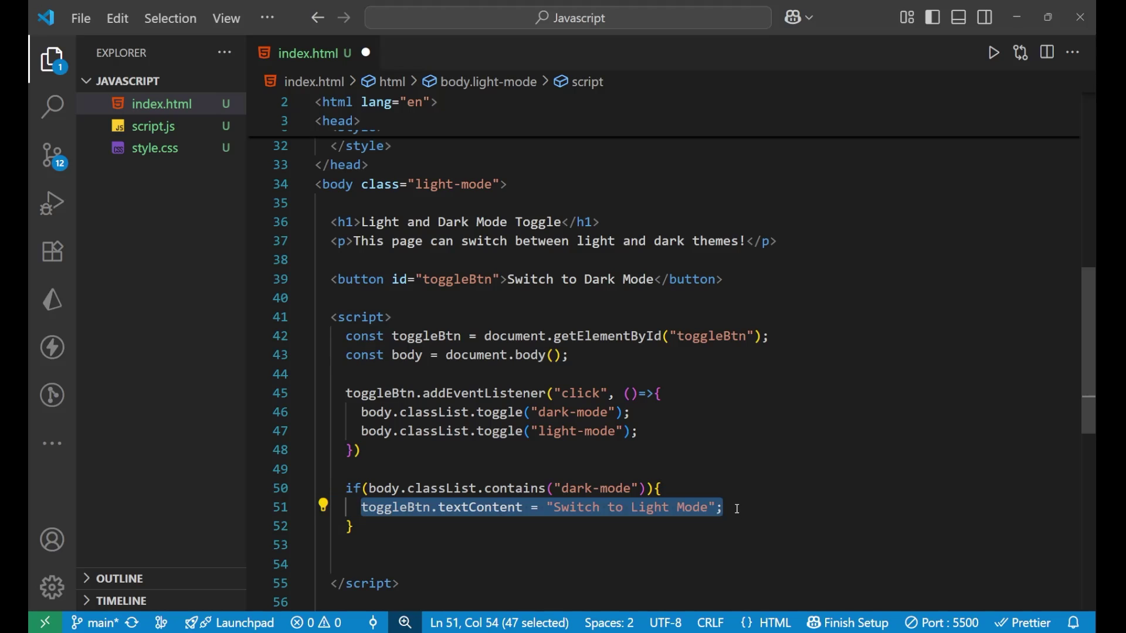
Step: Add an else branch with the pasted textContent line, changing Light to Dark
{"action": "left_click", "coordinate": [551, 529]}
{"action": "type", "text": "e"}
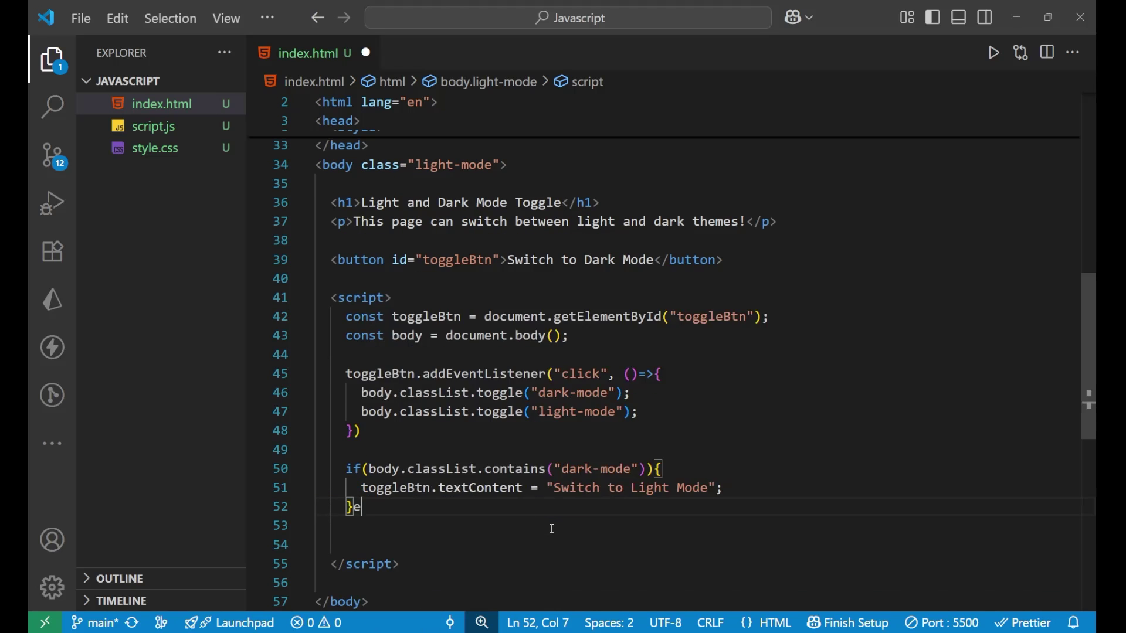
{"action": "type", "text": "lse{"}
{"action": "key", "text": "Return"}
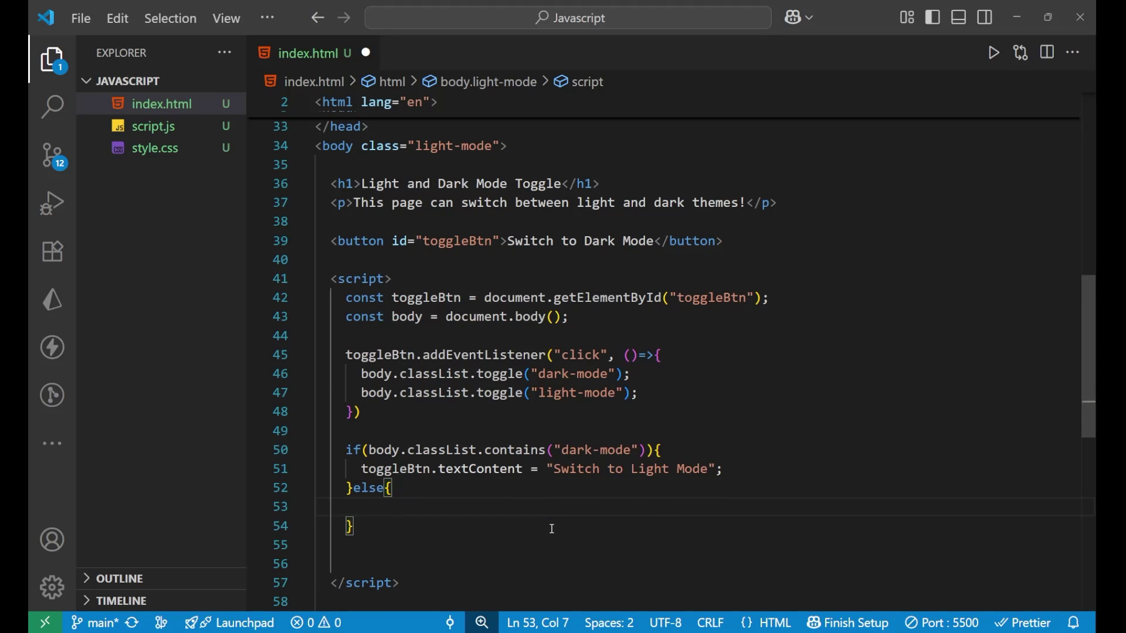
{"action": "type", "text": "toggleBtn.textContent = \"Switch to Light Mode\";"}
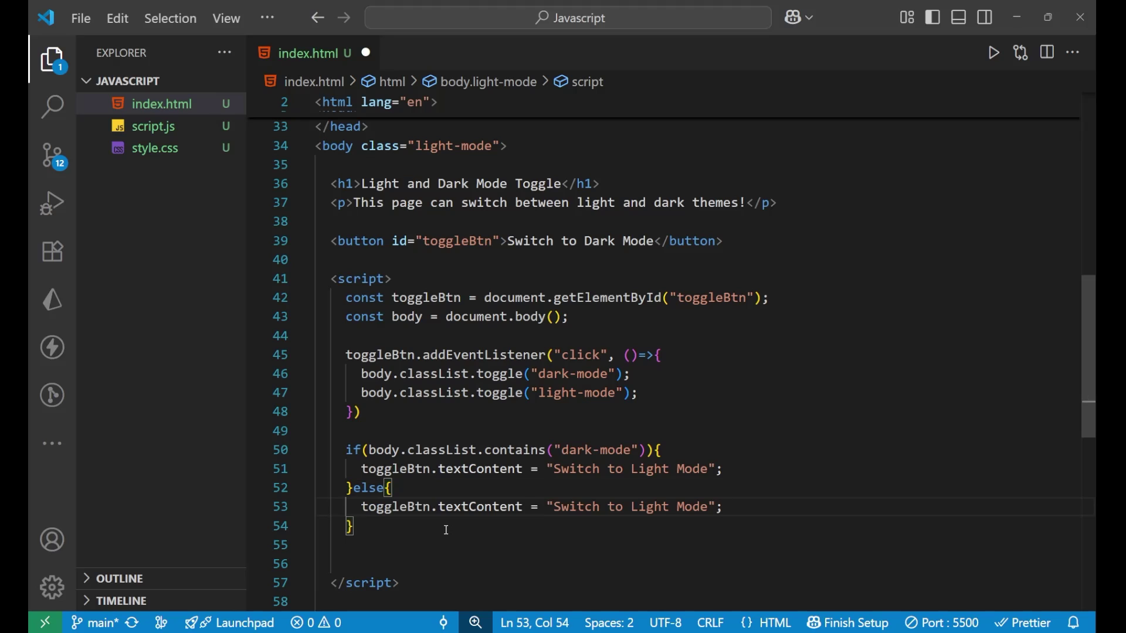
{"action": "double_click", "coordinate": [642, 508]}
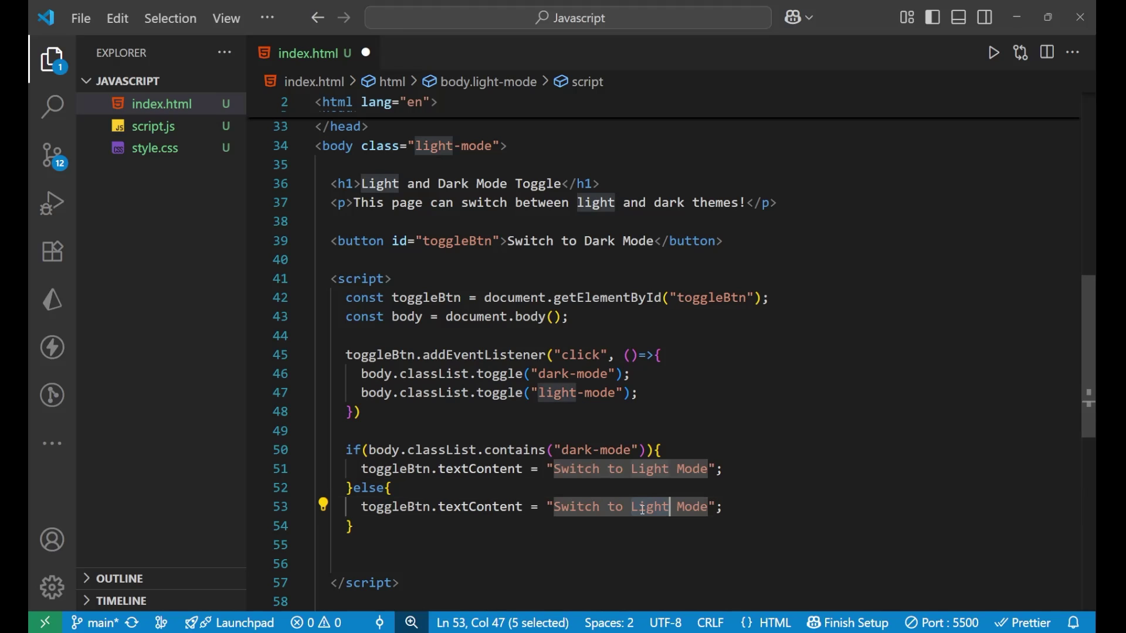
{"action": "type", "text": "Dar"}
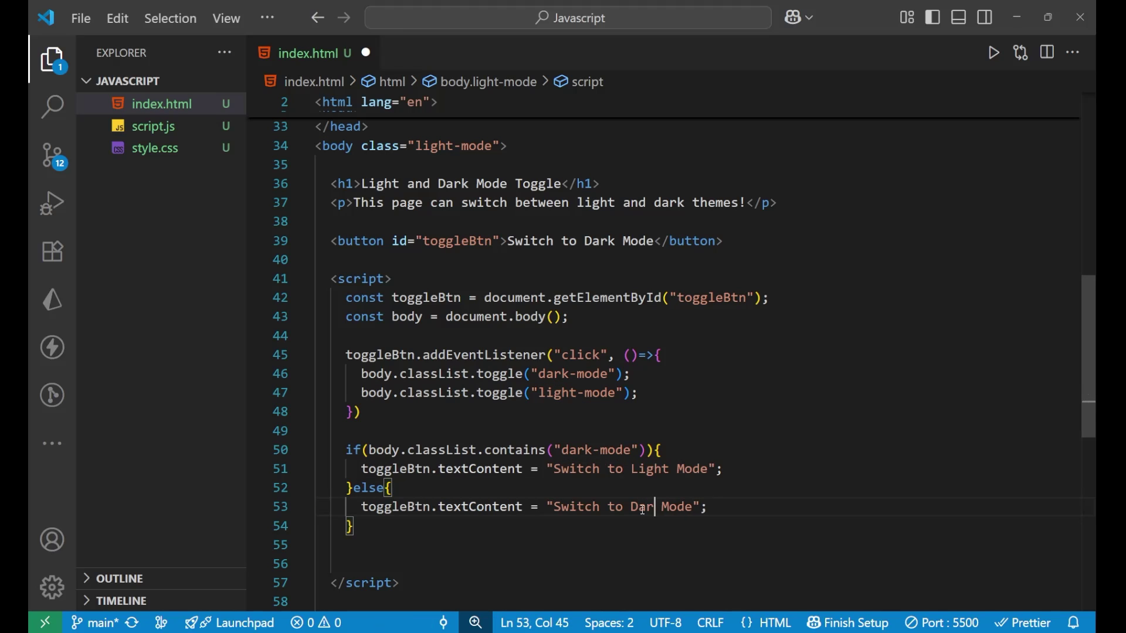
{"action": "type", "text": "k"}
{"action": "scroll", "coordinate": [736, 527], "scroll_direction": "down", "scroll_amount": 1}
{"action": "scroll", "coordinate": [735, 526], "scroll_direction": "up", "scroll_amount": 2}
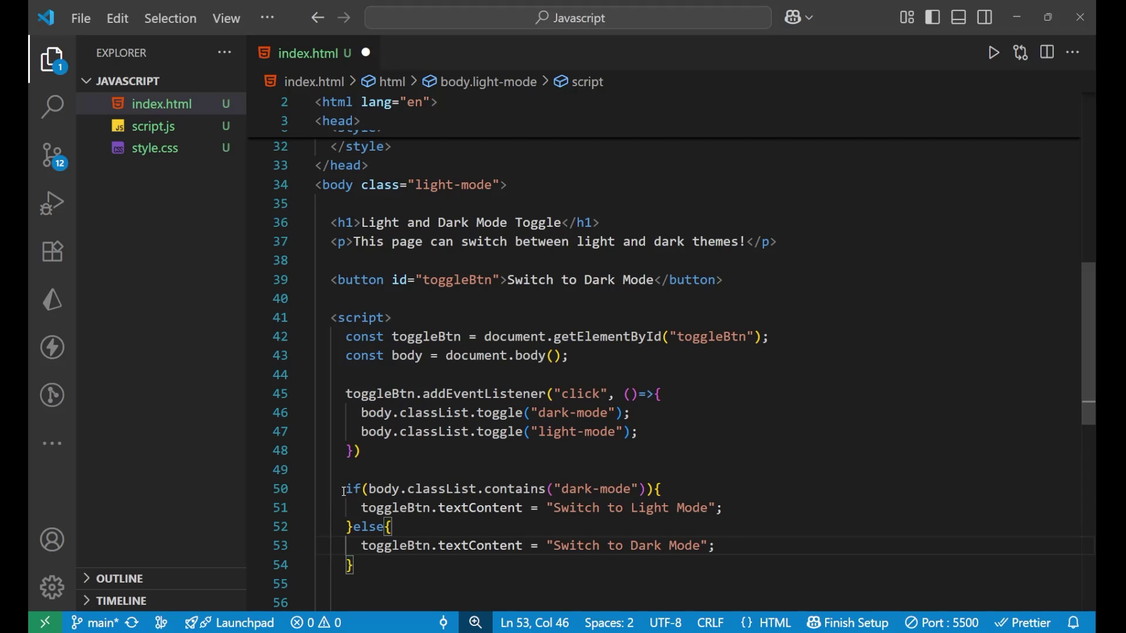
Step: Move the if/else block into the click handler after line 47 and save index.html
{"action": "left_click_drag", "start_coordinate": [344, 490], "coordinate": [373, 558]}
{"action": "key", "text": "ctrl+c"}
{"action": "key", "text": "BackSpace"}
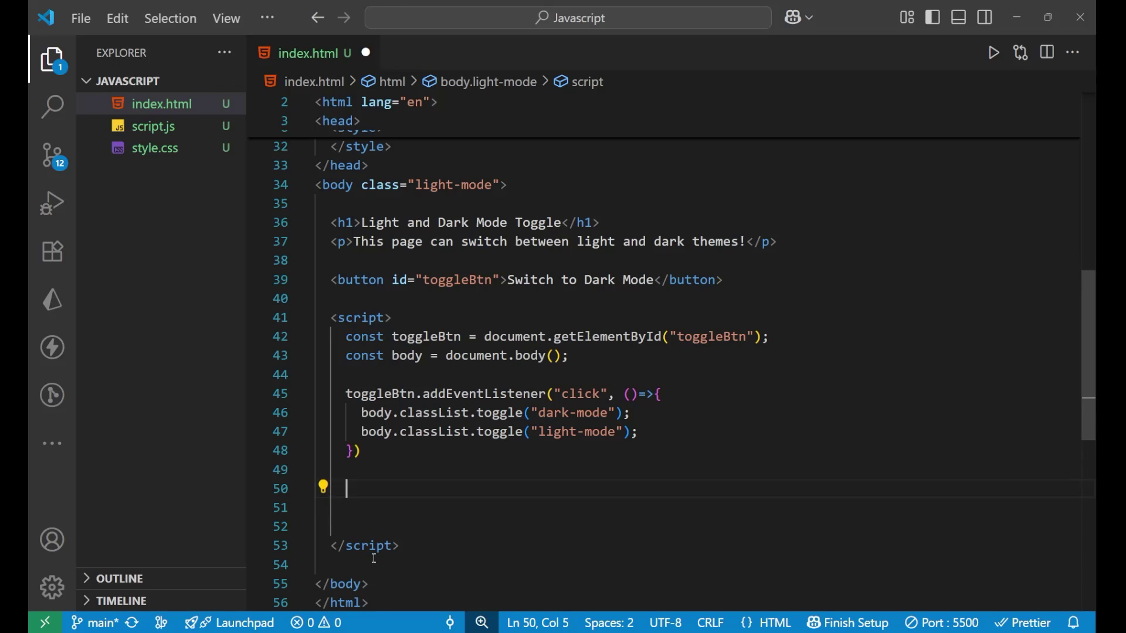
{"action": "left_click", "coordinate": [663, 428]}
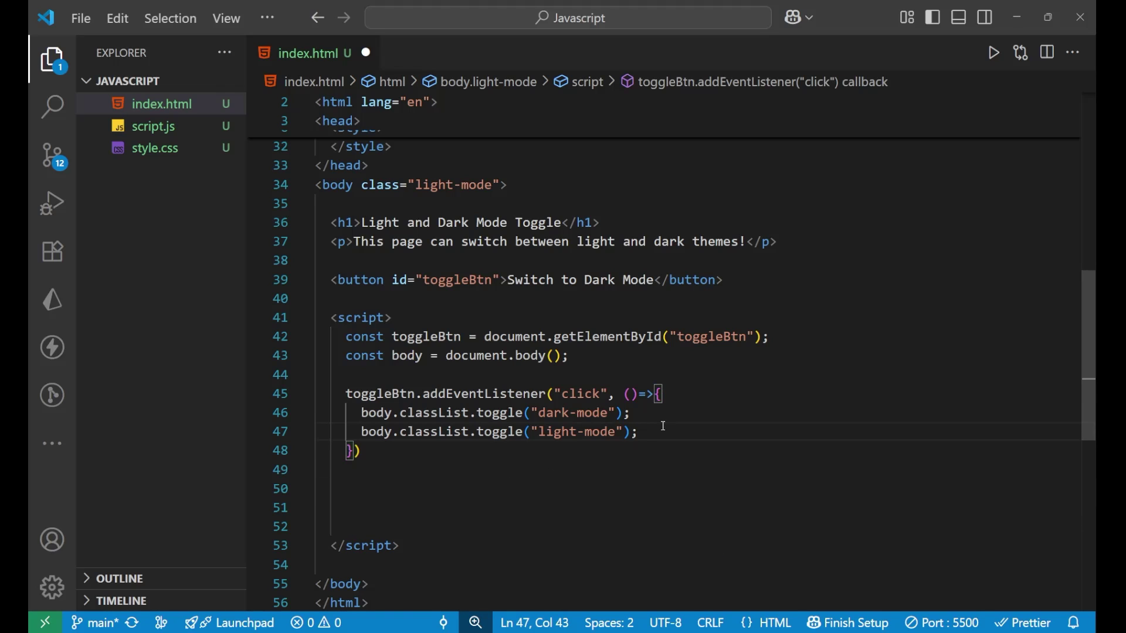
{"action": "key", "text": "Return"}
{"action": "key", "text": "Return"}
{"action": "key", "text": "ctrl+v"}
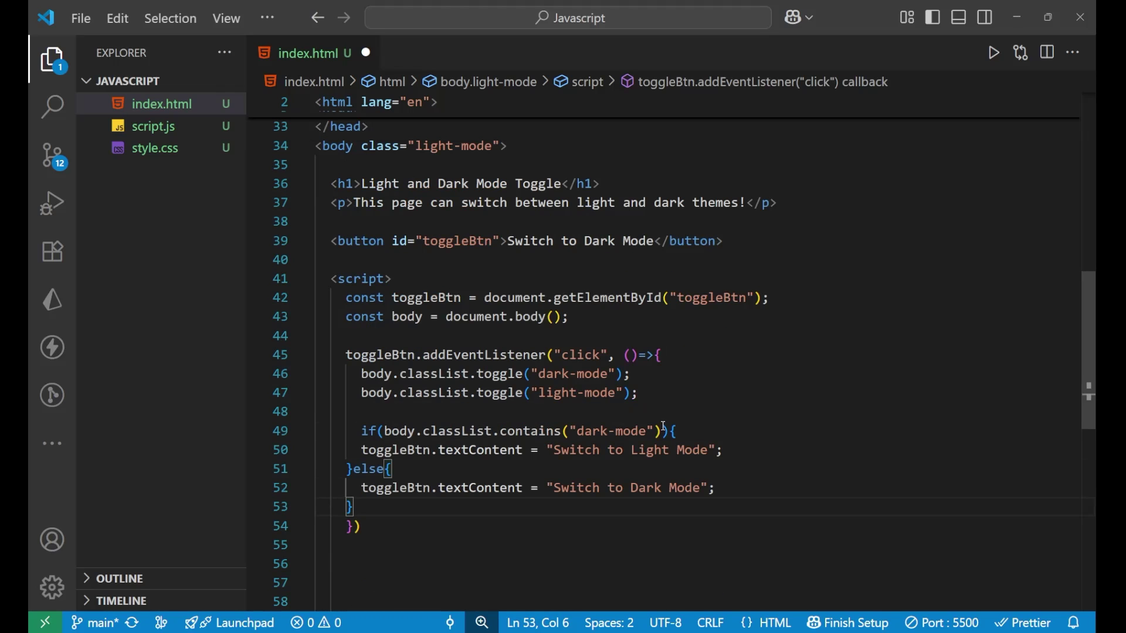
{"action": "key", "text": "ctrl+s"}
{"action": "scroll", "coordinate": [680, 415], "scroll_direction": "up", "scroll_amount": 3}
Step: Switch to the Dark/Light Mode Toggle page in Chrome
{"action": "key", "text": "alt+Tab"}
{"action": "key", "text": "alt+shift+Tab"}
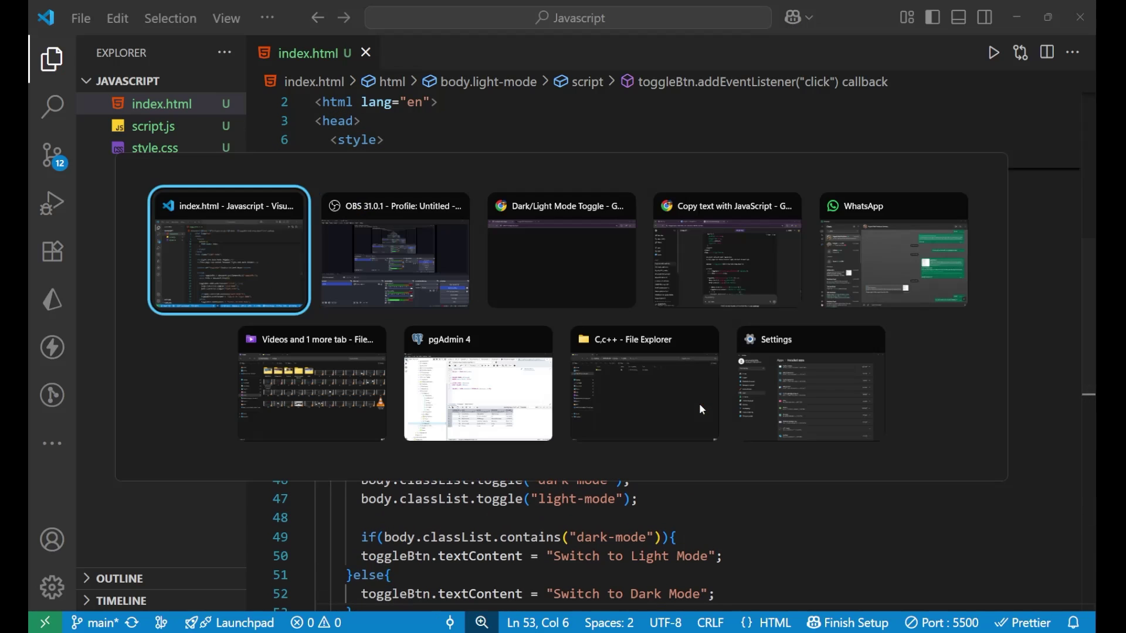
{"action": "key", "text": "alt+Tab"}
{"action": "key", "text": "alt+Tab"}
{"action": "key", "text": "alt+Tab"}
{"action": "key", "text": "alt+shift+Tab"}
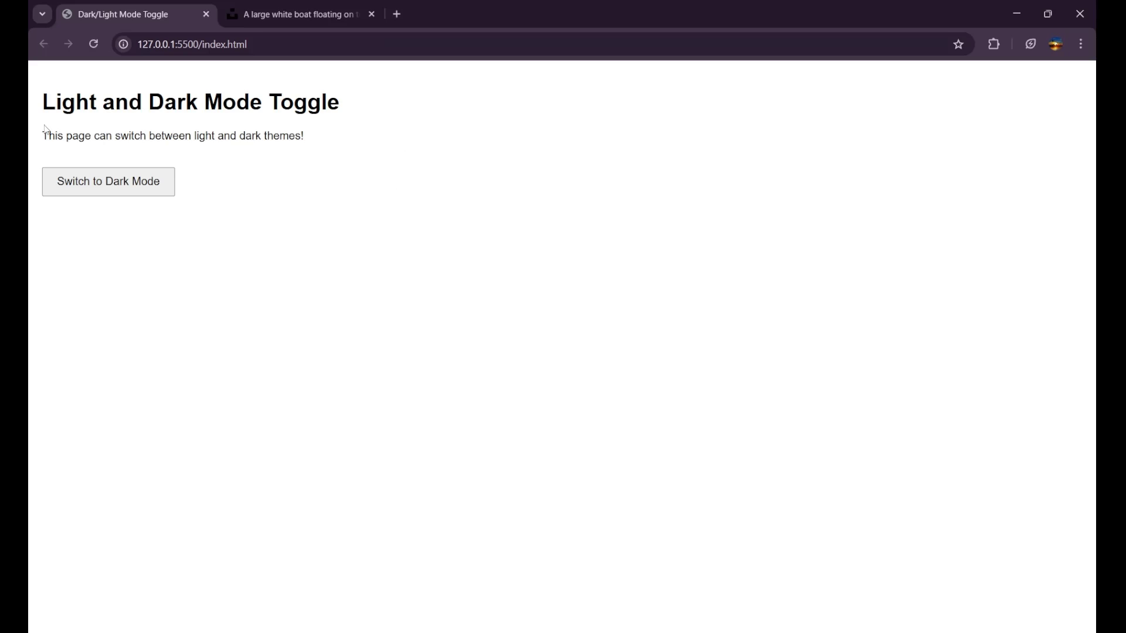
Step: Try 'Switch to Dark Mode' twice, see no theme change, and return to the editor
{"action": "left_click_drag", "start_coordinate": [36, 102], "coordinate": [359, 95]}
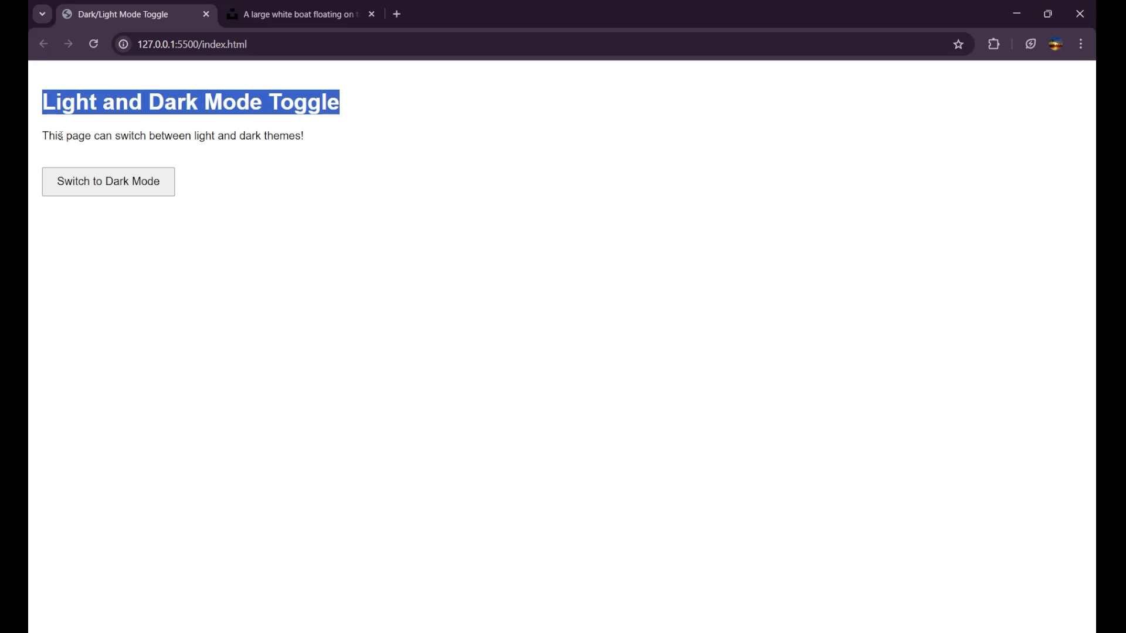
{"action": "left_click_drag", "start_coordinate": [40, 141], "coordinate": [307, 127]}
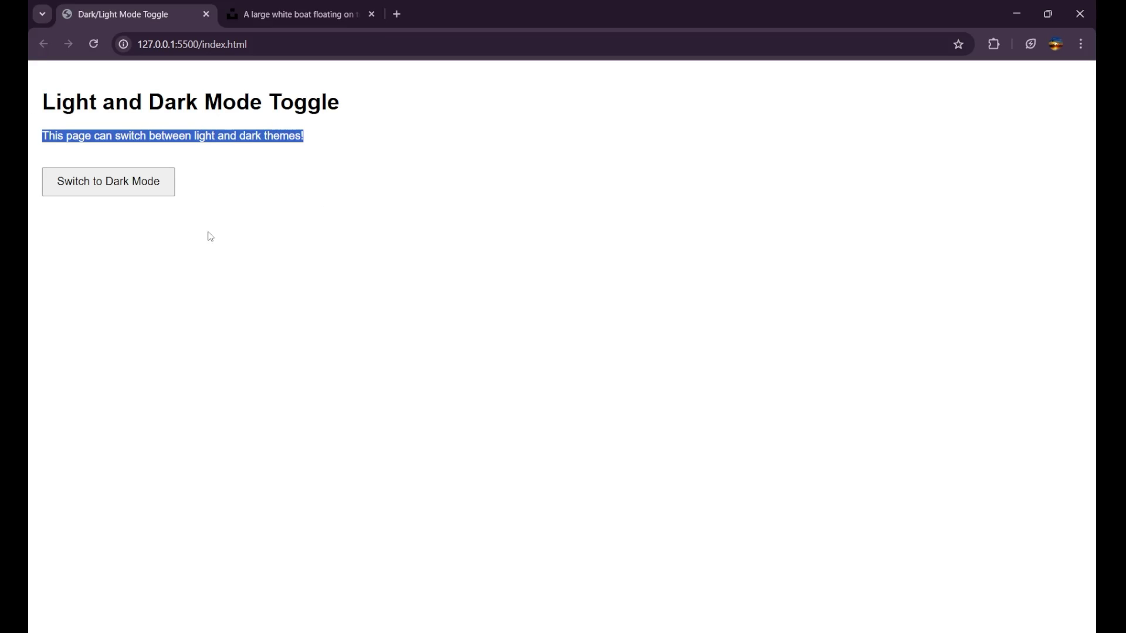
{"action": "left_click", "coordinate": [121, 195]}
{"action": "left_click", "coordinate": [121, 195]}
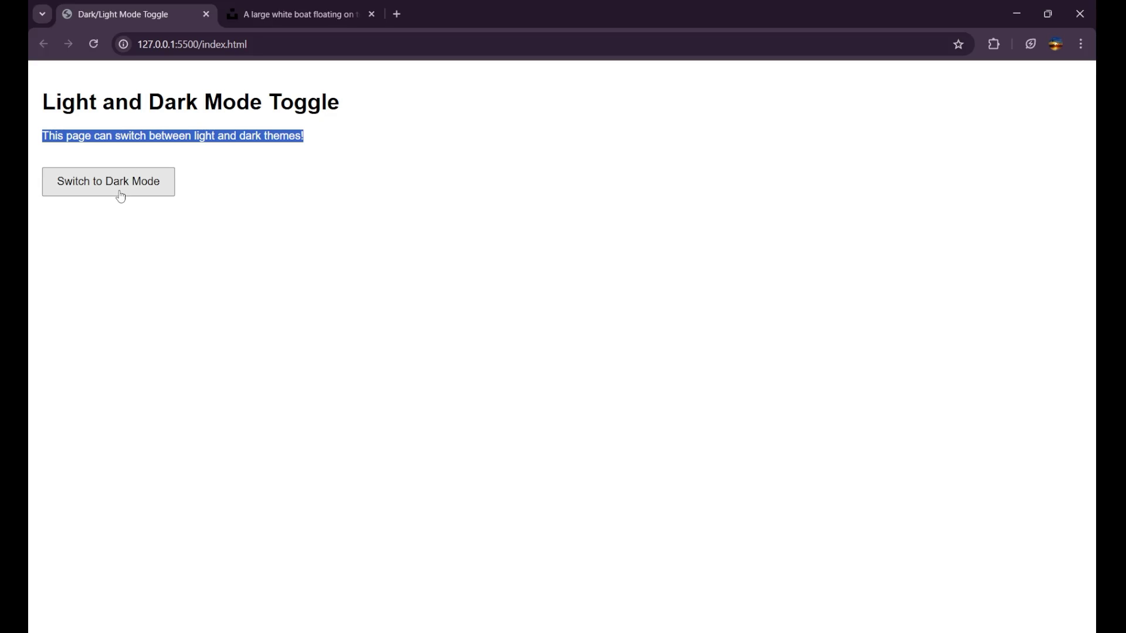
{"action": "left_click", "coordinate": [185, 241]}
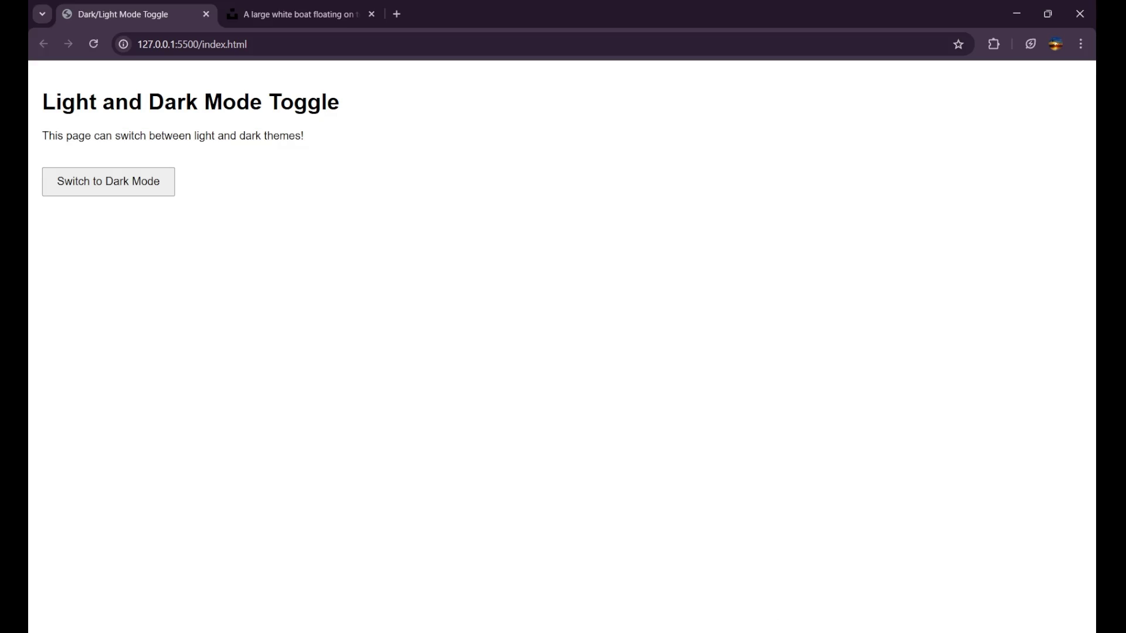
{"action": "key", "text": "alt+Tab"}
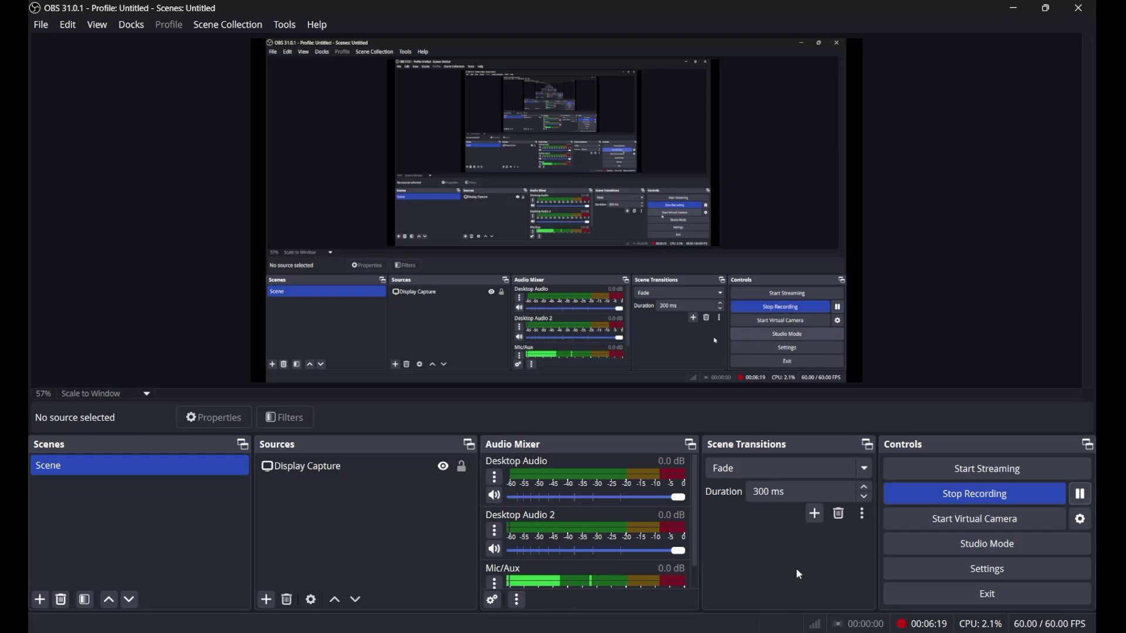
Step: Change line 43 from document.body() to document.body, save, and return to Chrome
{"action": "key", "text": "alt+Tab"}
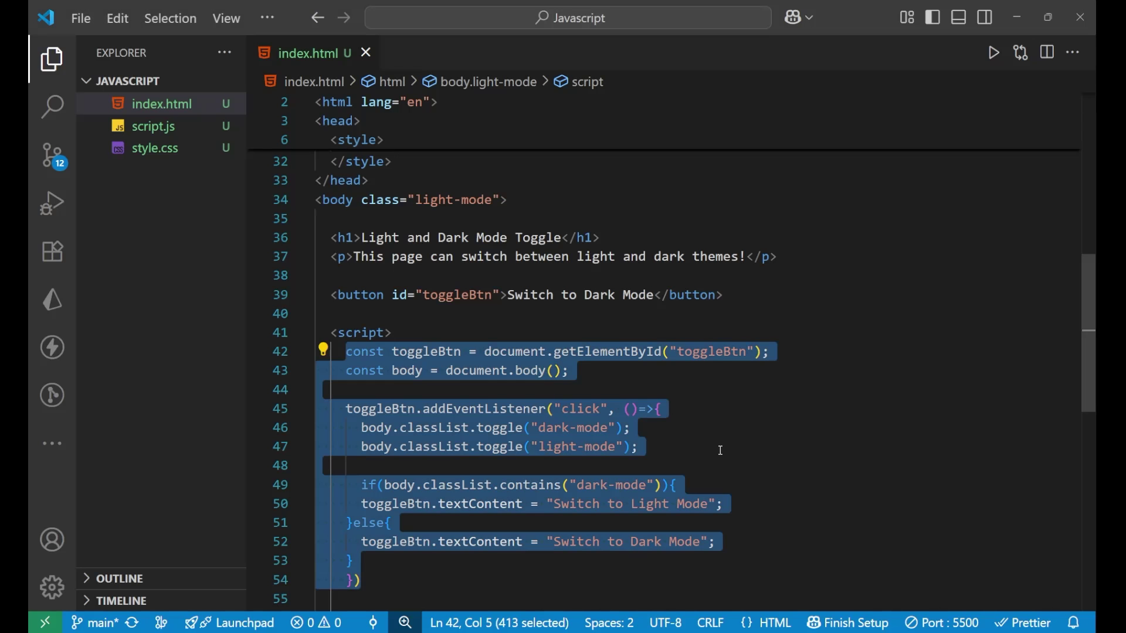
{"action": "left_click", "coordinate": [719, 450]}
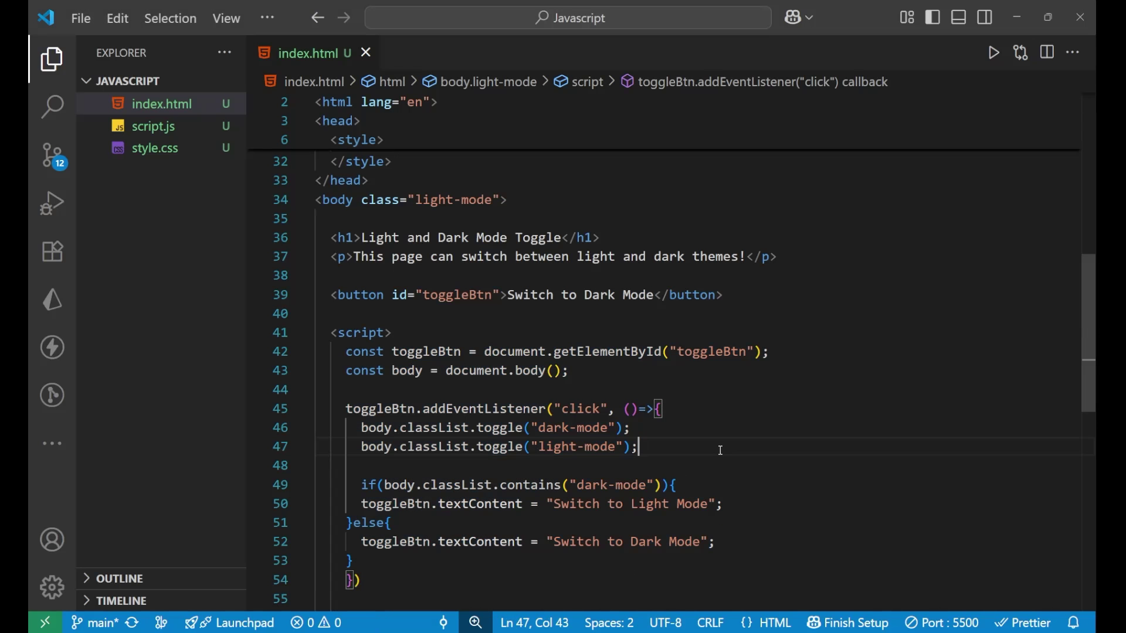
{"action": "left_click", "coordinate": [557, 371]}
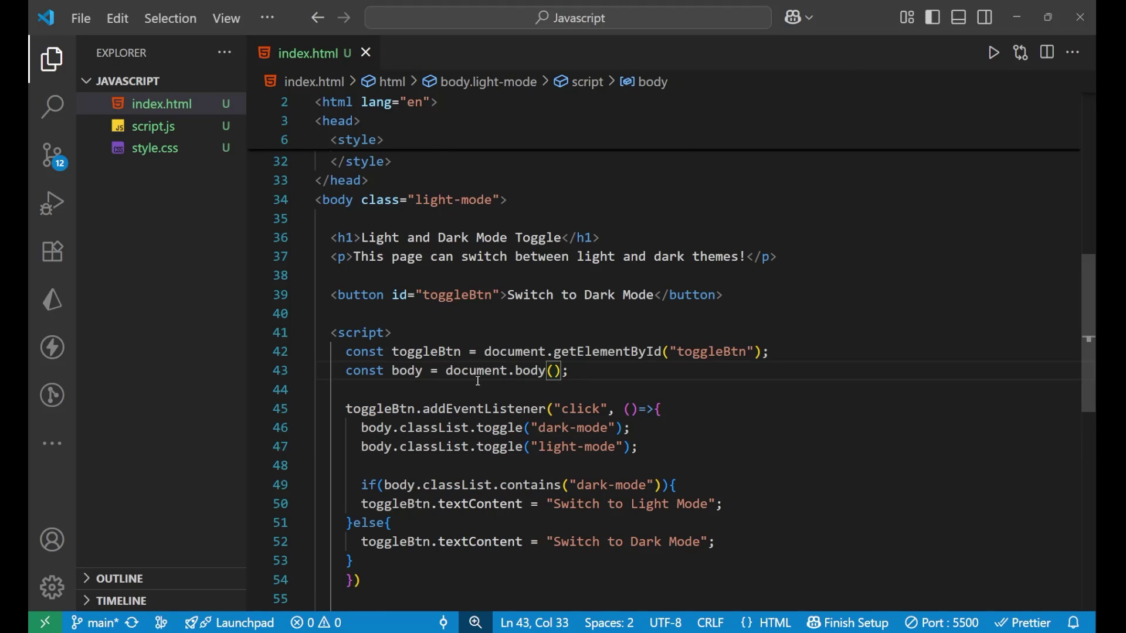
{"action": "left_click_drag", "start_coordinate": [446, 371], "coordinate": [549, 370]}
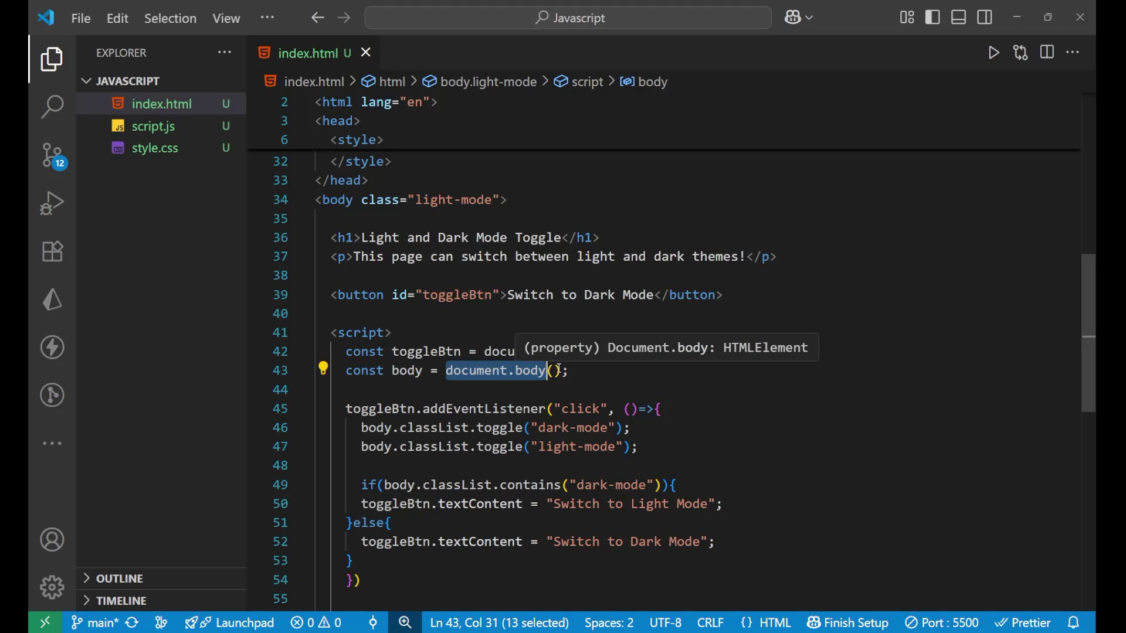
{"action": "left_click", "coordinate": [560, 371]}
{"action": "key", "text": "BackSpace"}
{"action": "key", "text": "BackSpace"}
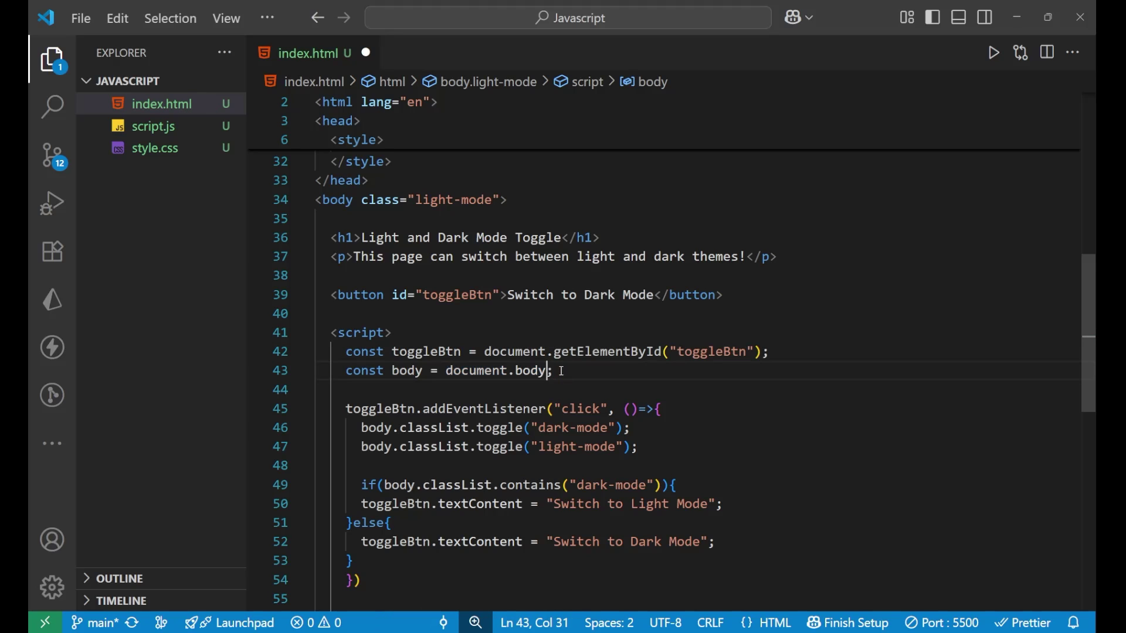
{"action": "left_click", "coordinate": [576, 375]}
{"action": "key", "text": "ctrl+s"}
{"action": "key", "text": "alt+Tab"}
{"action": "key", "text": "alt+Tab"}
{"action": "key", "text": "alt+Tab"}
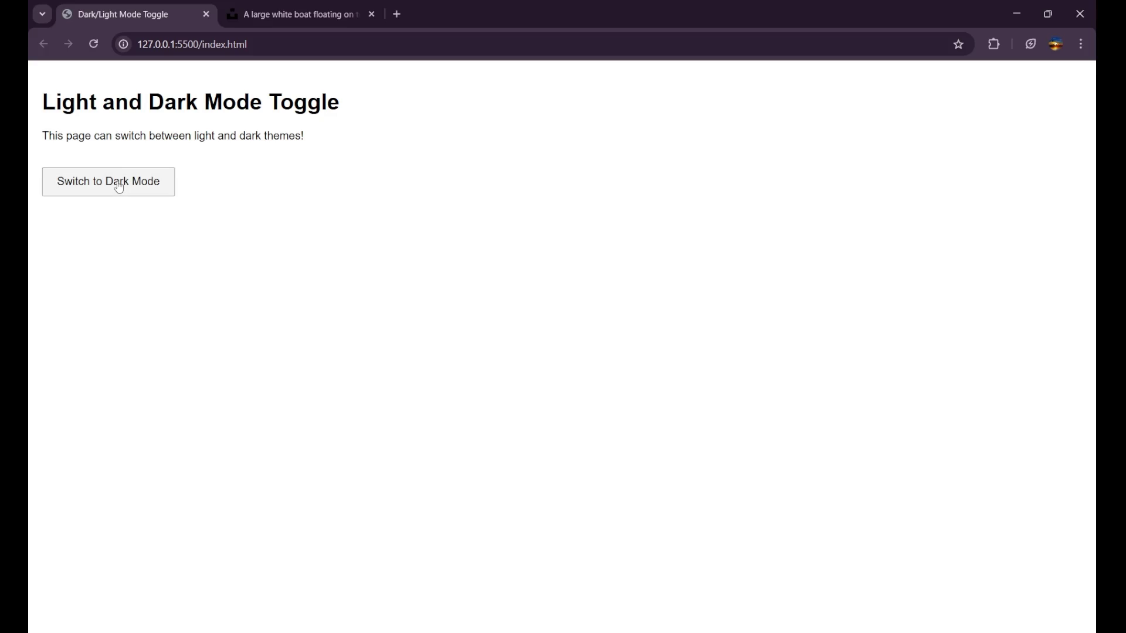
Step: Toggle the page between dark and light themes several times, checking labels, then return to the editor
{"action": "left_click", "coordinate": [119, 186]}
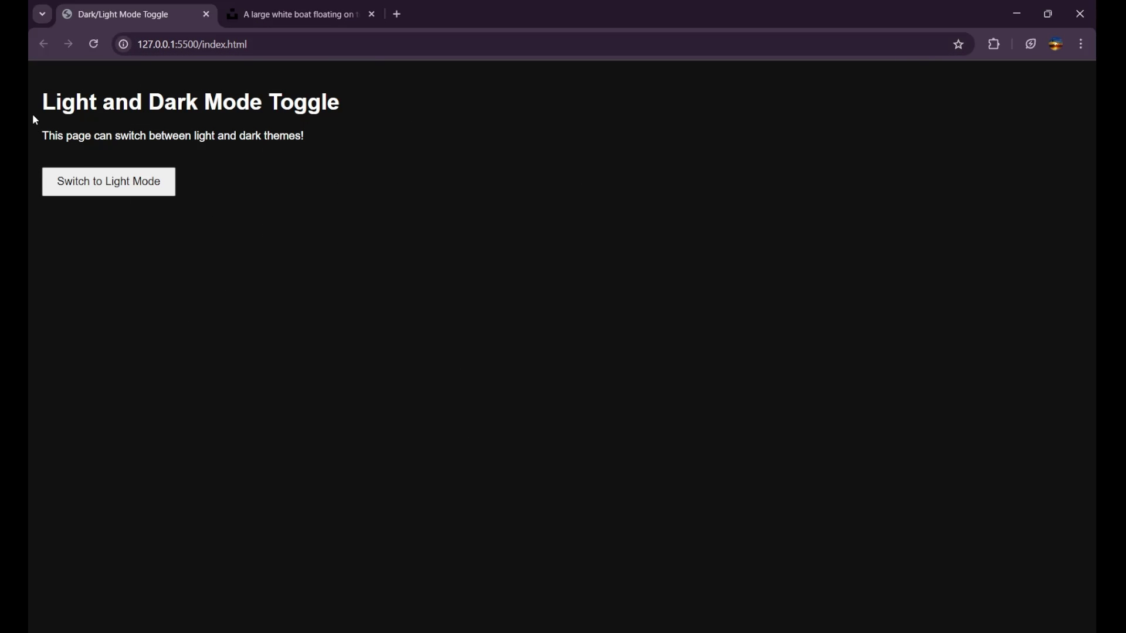
{"action": "left_click_drag", "start_coordinate": [28, 86], "coordinate": [272, 158]}
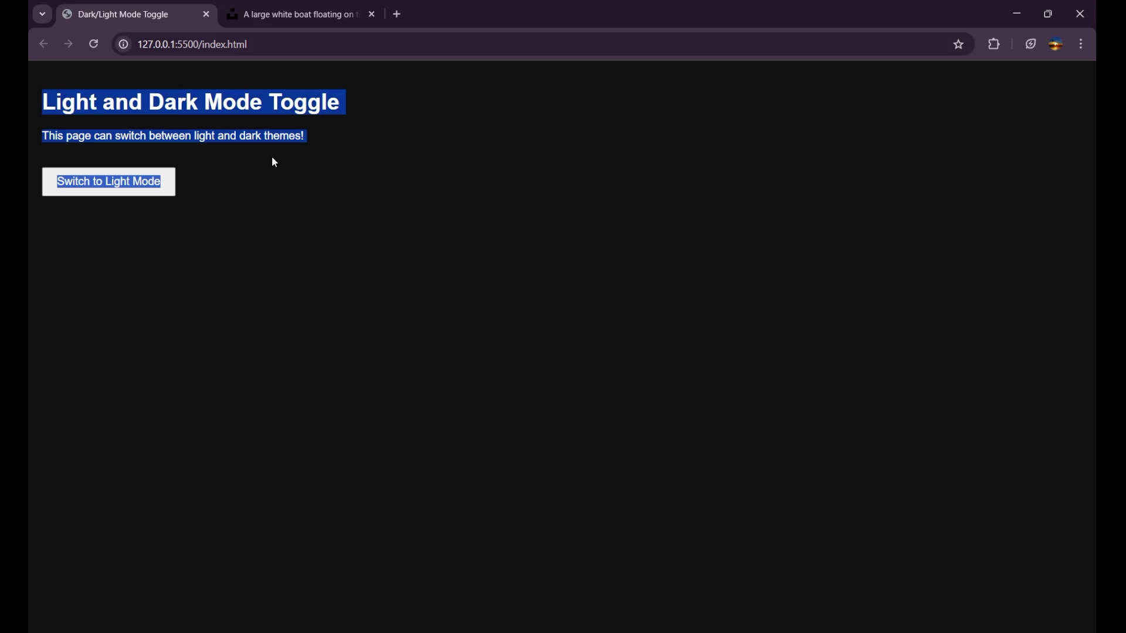
{"action": "left_click", "coordinate": [274, 222]}
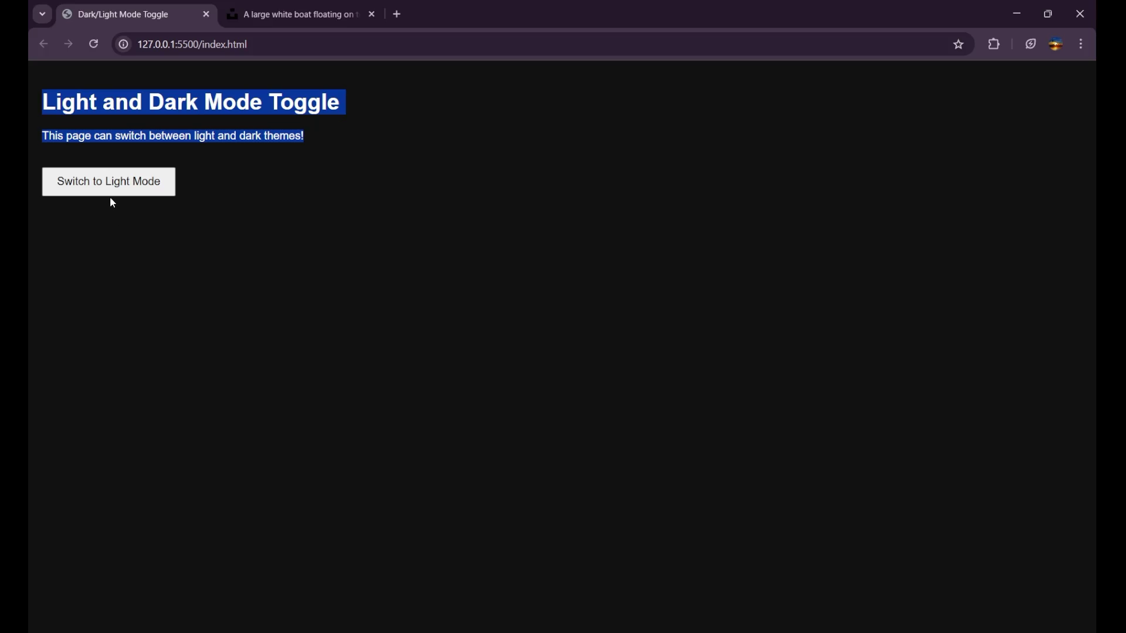
{"action": "left_click", "coordinate": [110, 192]}
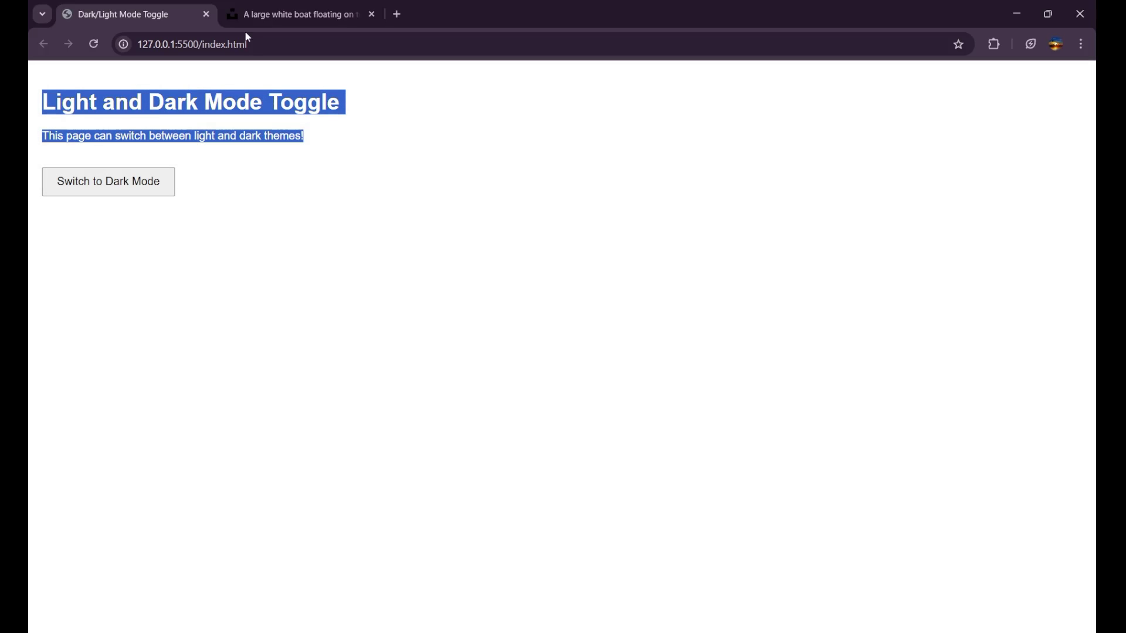
{"action": "left_click", "coordinate": [335, 201]}
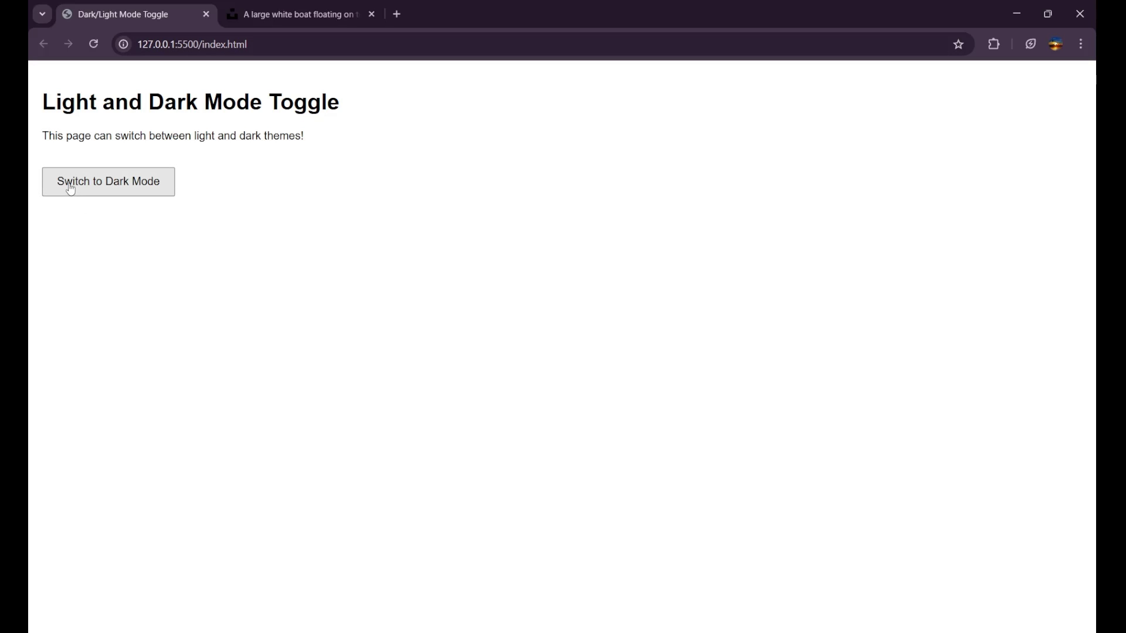
{"action": "left_click", "coordinate": [169, 195]}
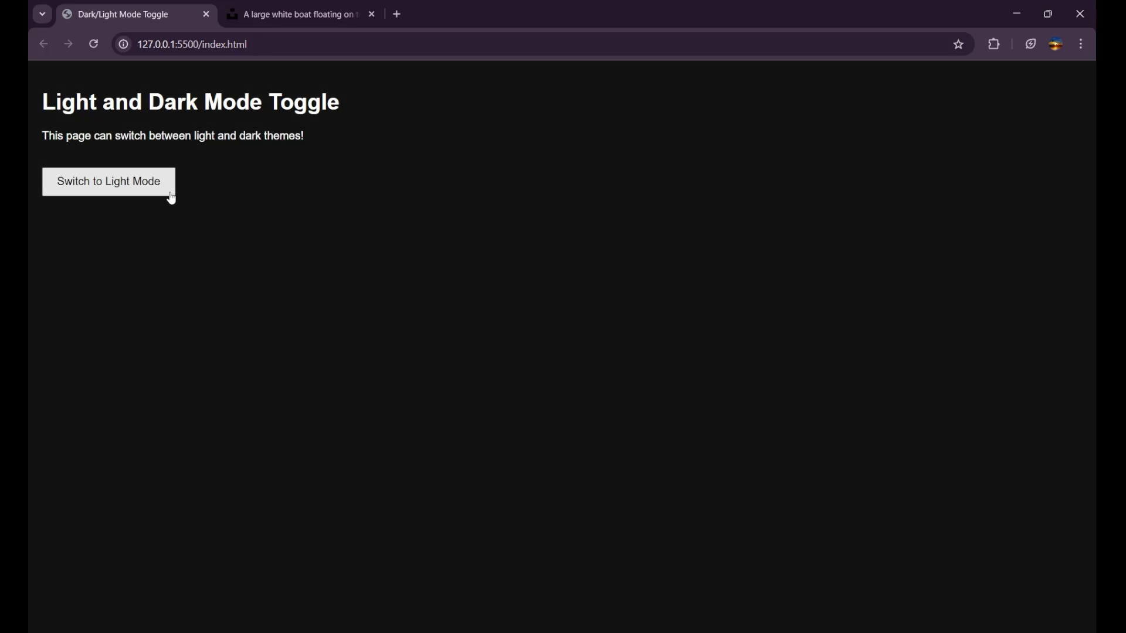
{"action": "left_click", "coordinate": [170, 197]}
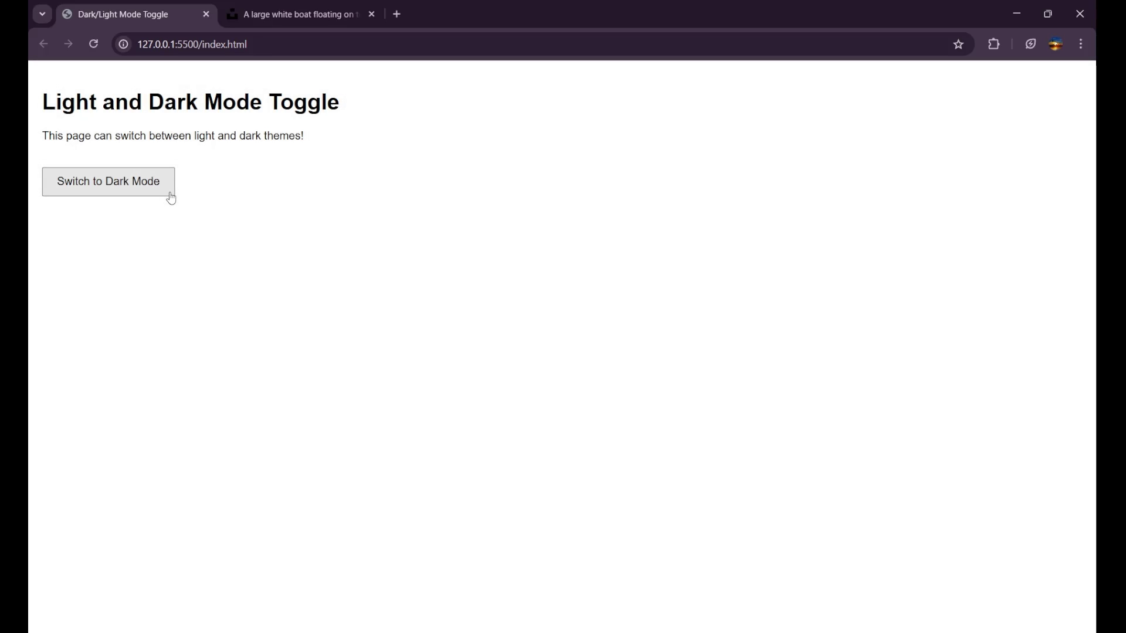
{"action": "left_click", "coordinate": [170, 197]}
{"action": "key", "text": "alt+Tab"}
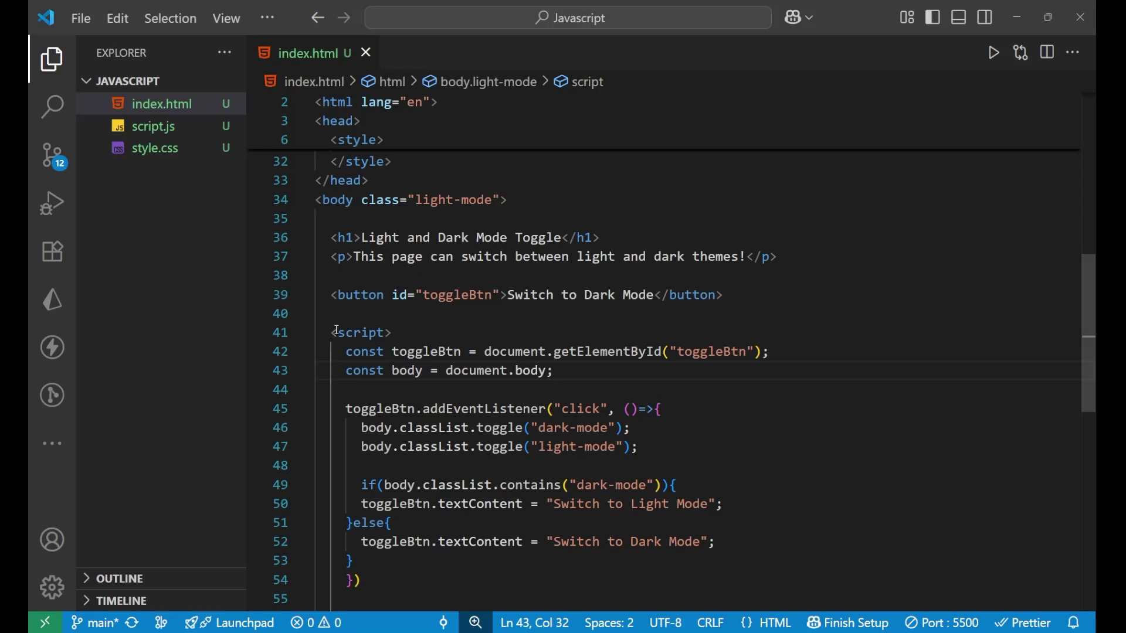
{"action": "left_click_drag", "start_coordinate": [336, 333], "coordinate": [423, 556]}
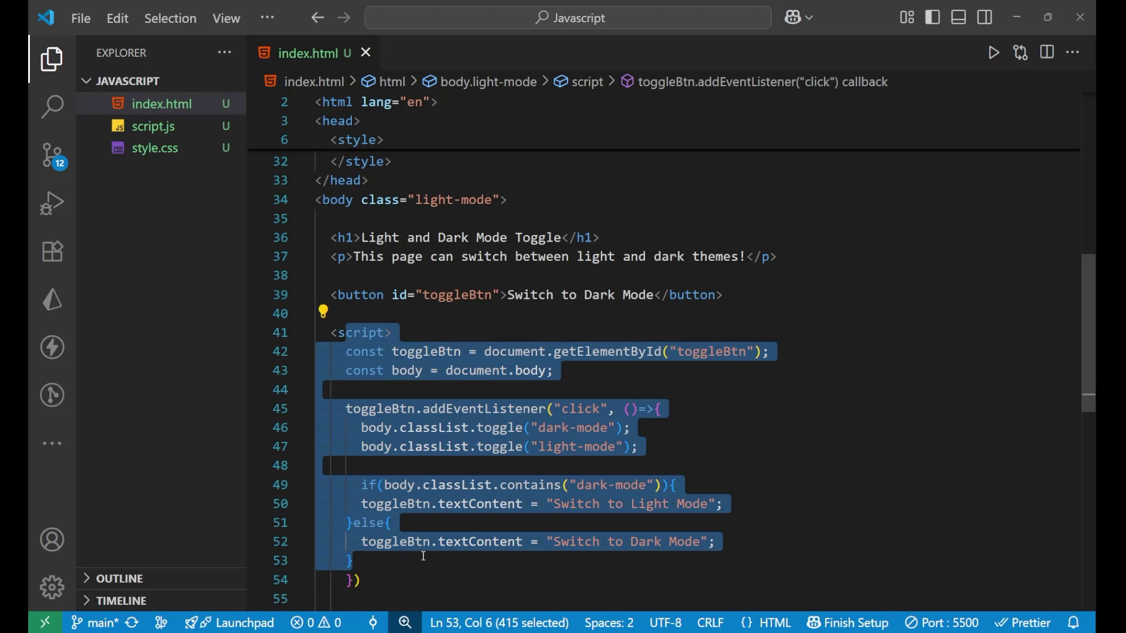
{"action": "left_click", "coordinate": [422, 556]}
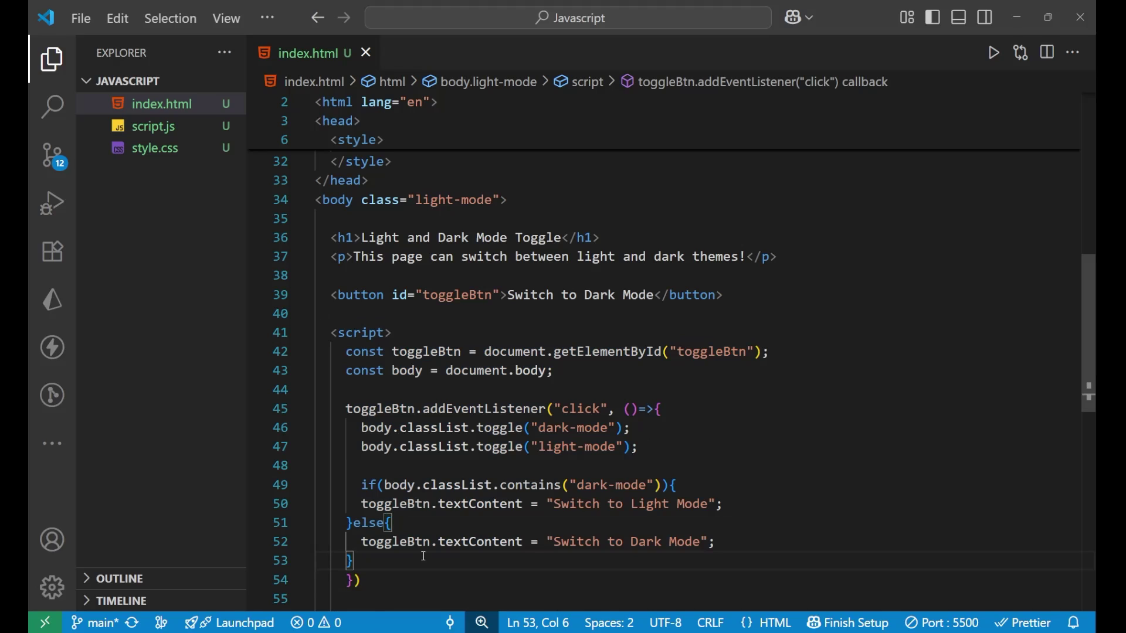